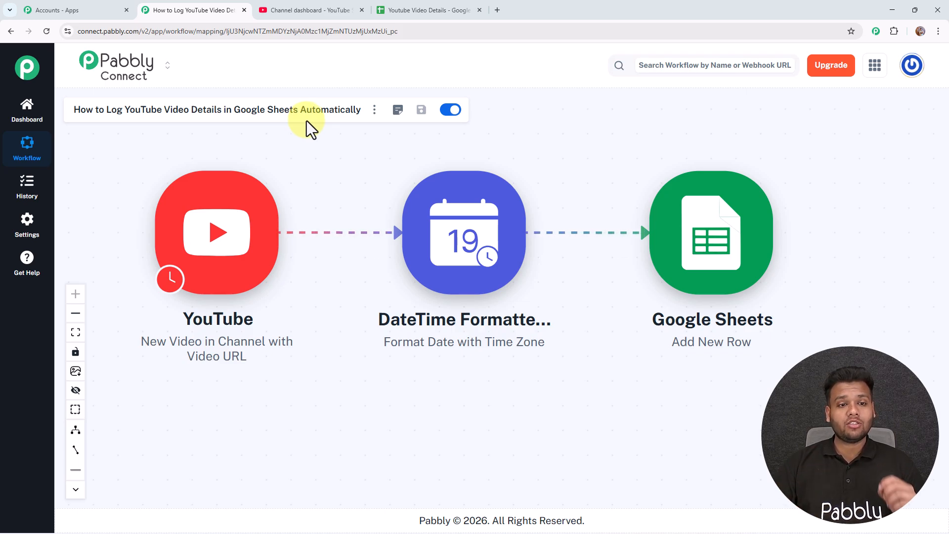
# Compare the finished YouTube-to-Google Sheets workflow with the latest video on the YouTube Studio channel dashboard
pyautogui.click(341, 9)
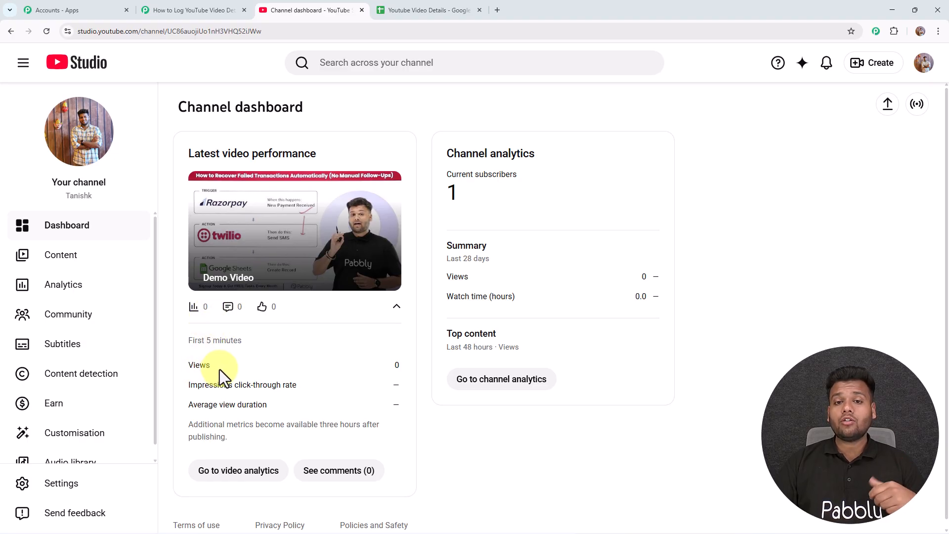
pyautogui.click(195, 10)
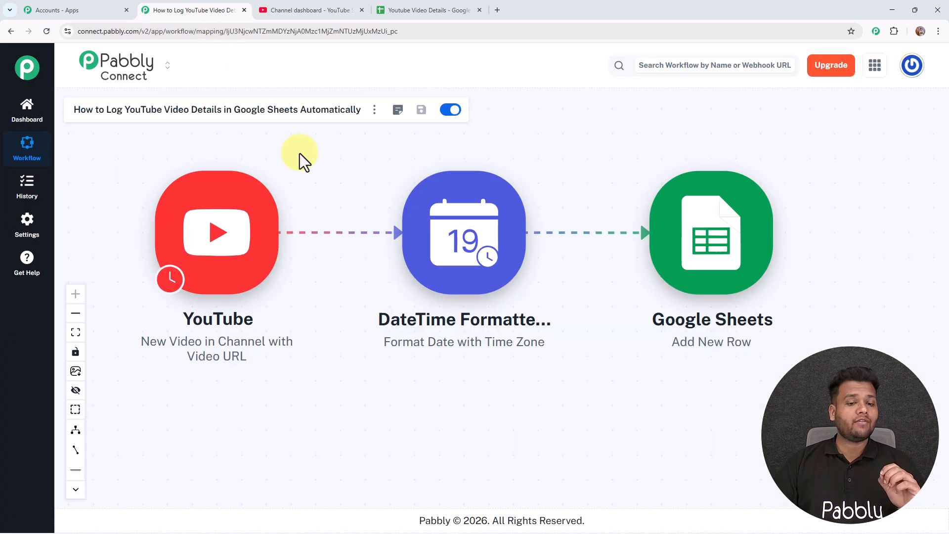
pyautogui.moveTo(170, 293)
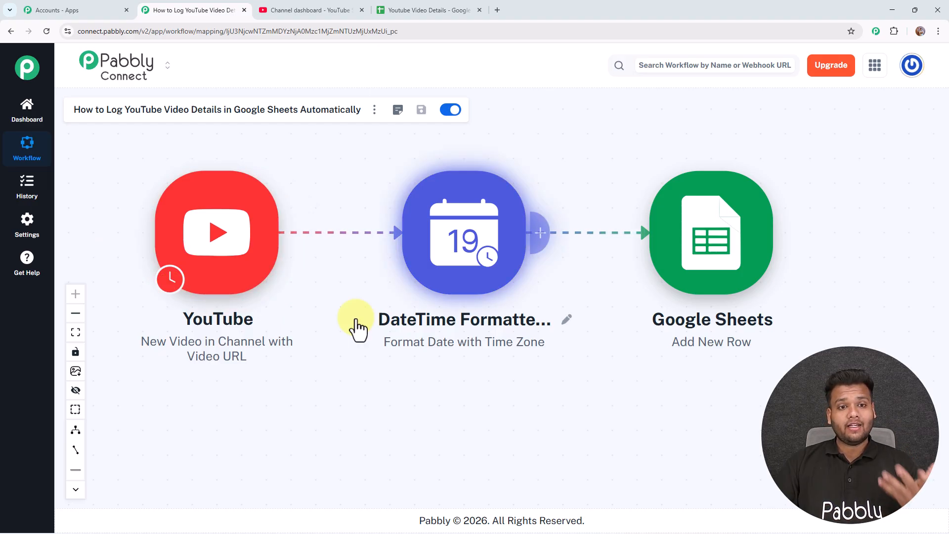
pyautogui.click(323, 10)
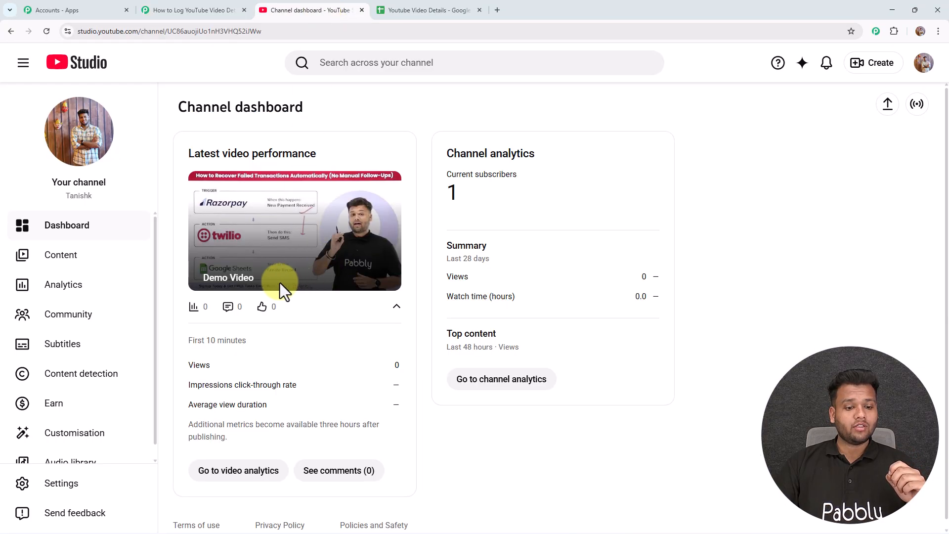
pyautogui.click(162, 2)
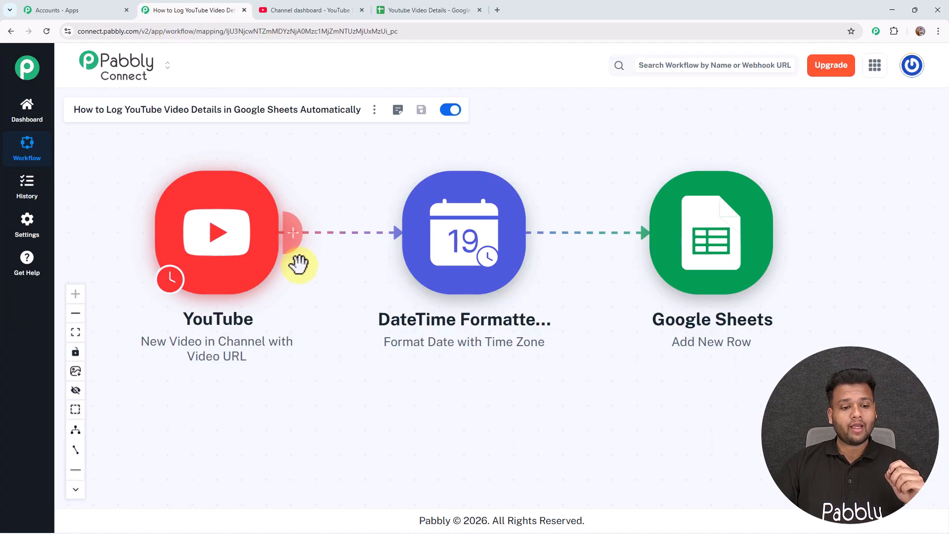
# Examine the video details in the YouTube trigger's received response, and switch to the Youtube Video Details spreadsheet
pyautogui.click(234, 269)
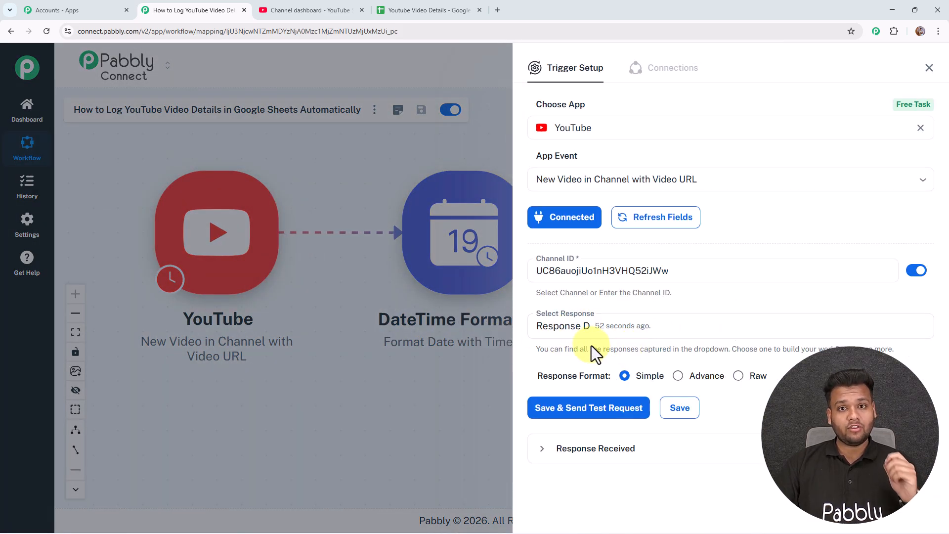
pyautogui.click(588, 411)
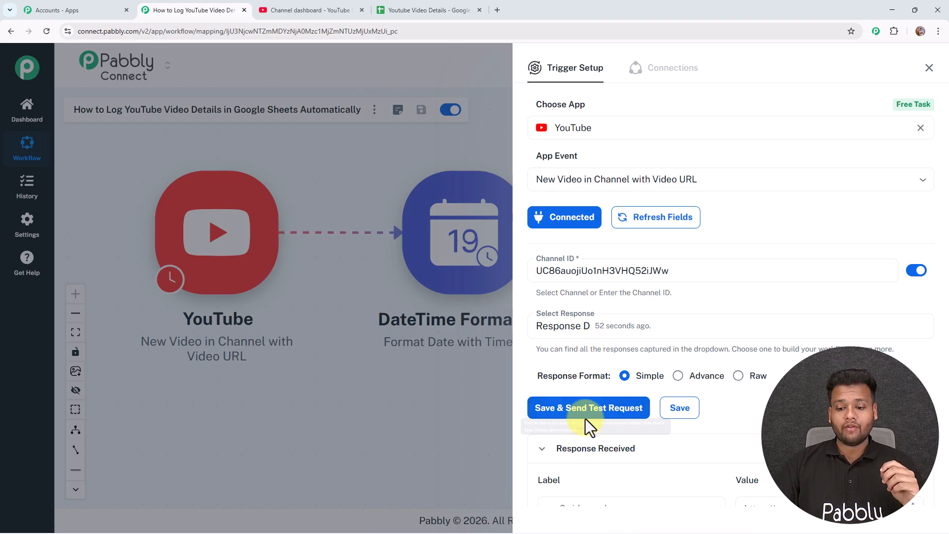
pyautogui.scroll(-5, 608, 354)
pyautogui.scroll(-15, 646, 252)
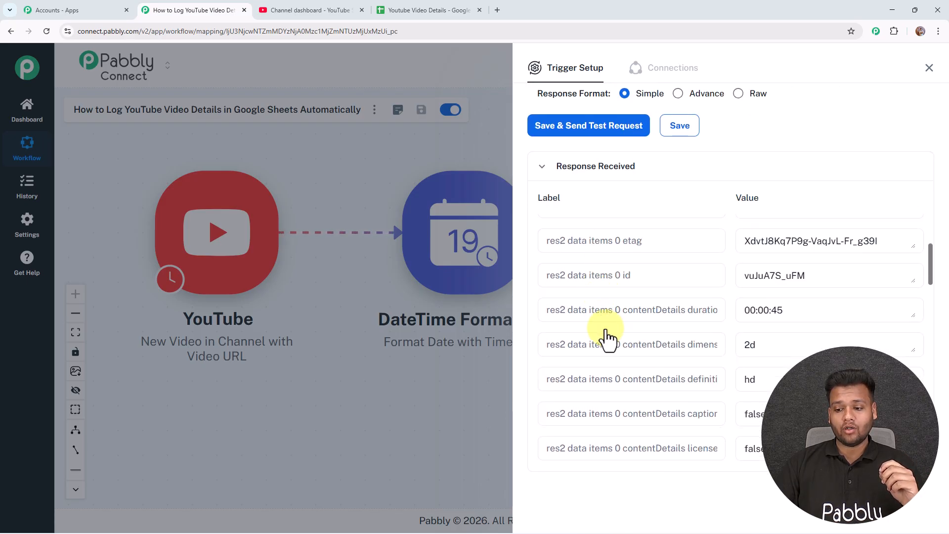
pyautogui.scroll(-5, 633, 358)
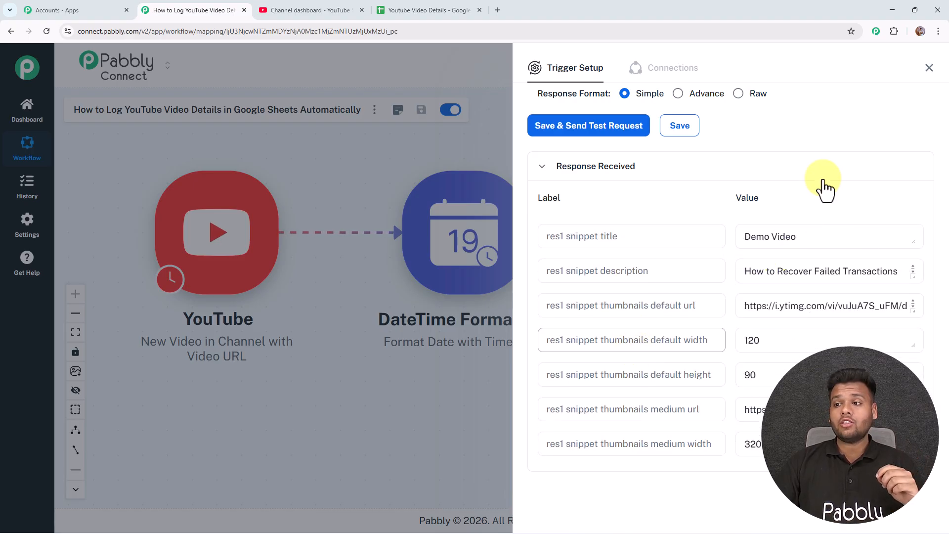
pyautogui.click(920, 73)
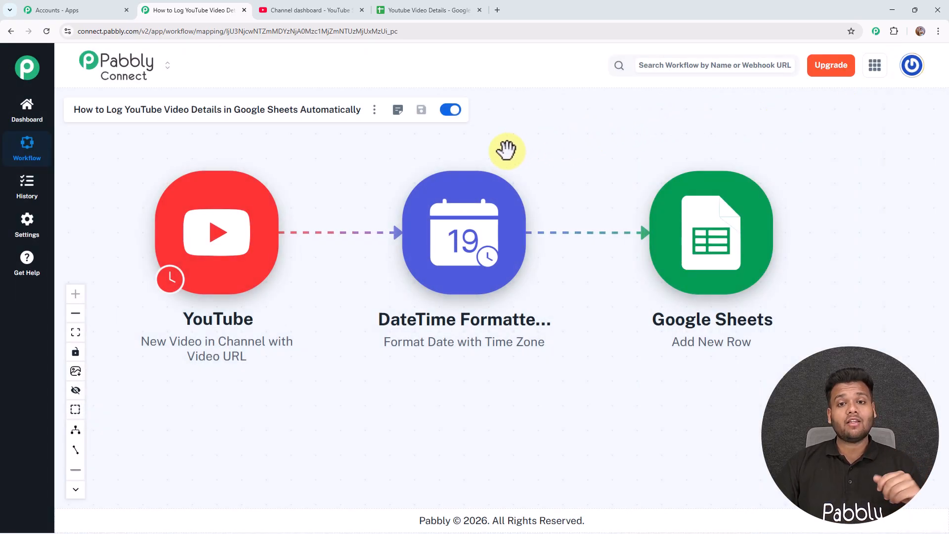
pyautogui.click(424, 12)
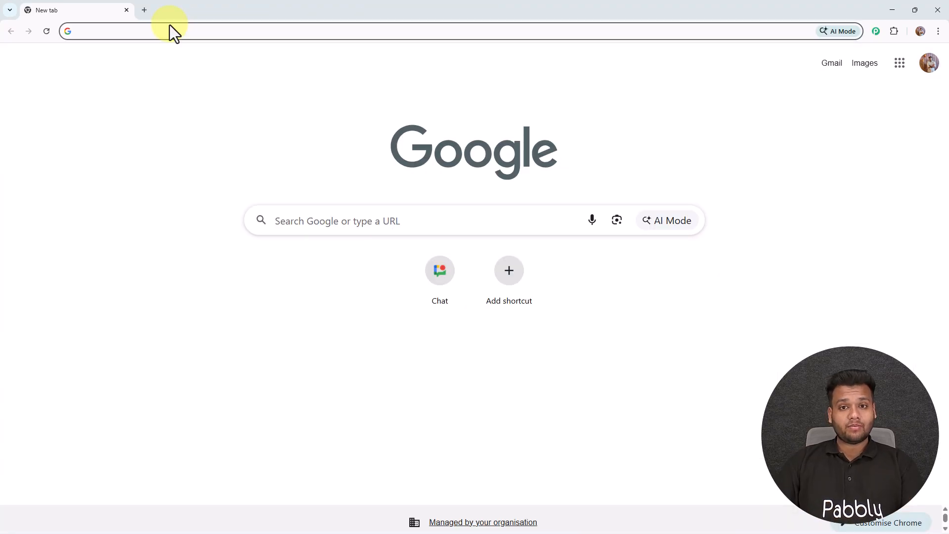
pyautogui.click(164, 31)
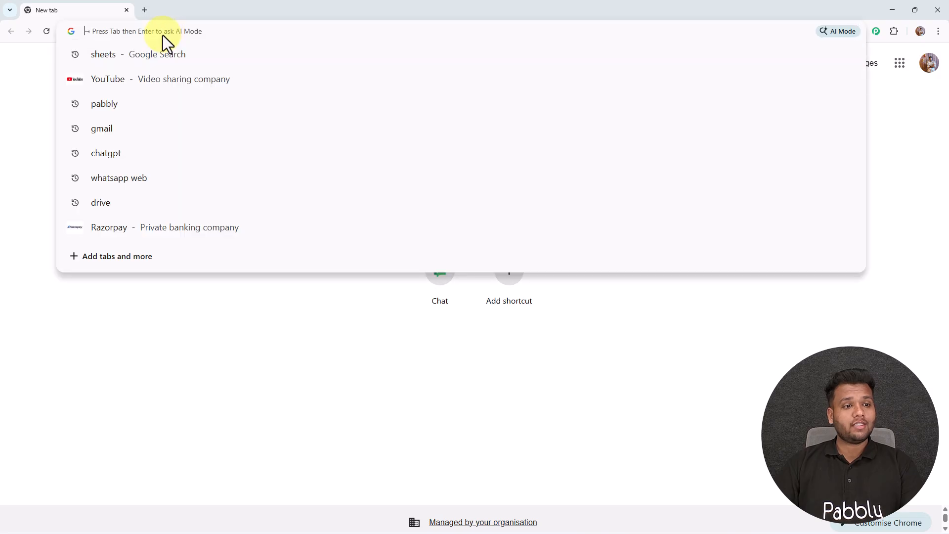
pyautogui.write('www')
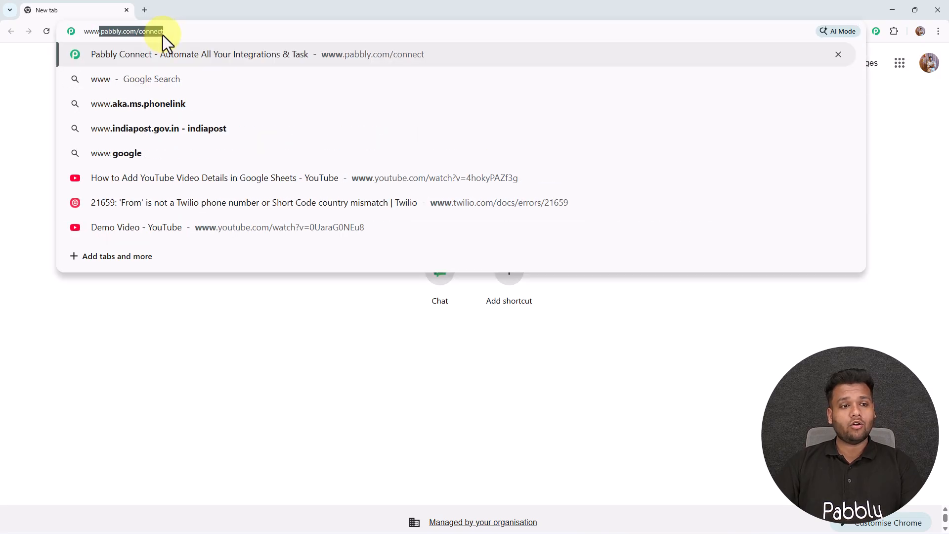
pyautogui.press('Return')
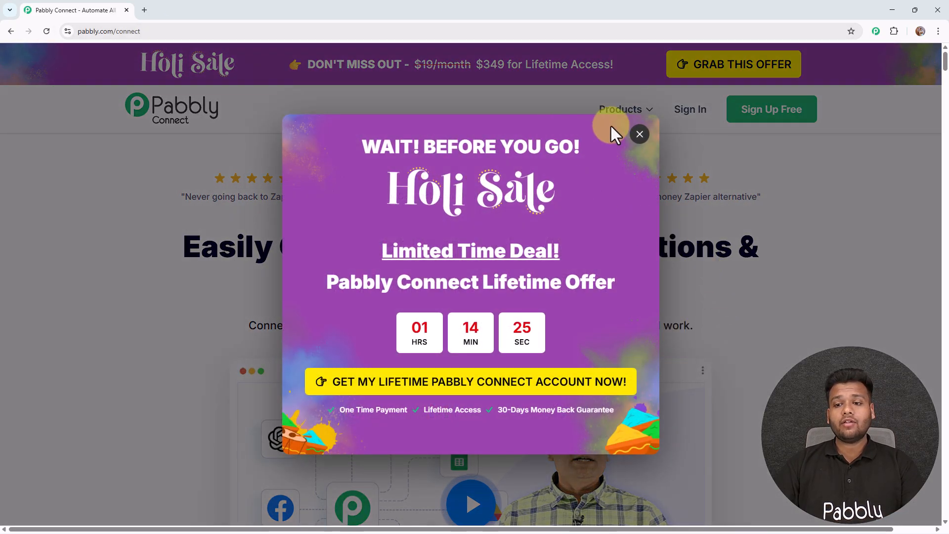
pyautogui.click(638, 133)
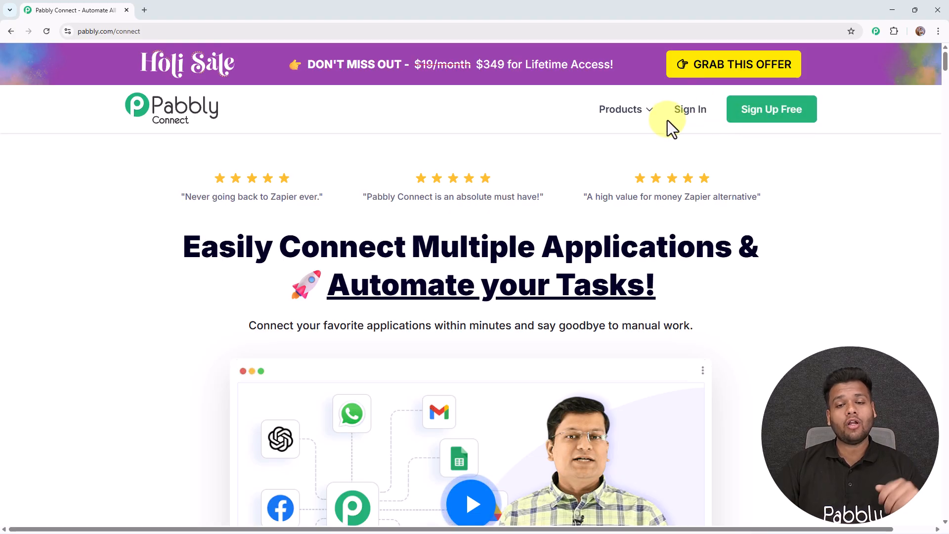
pyautogui.click(689, 109)
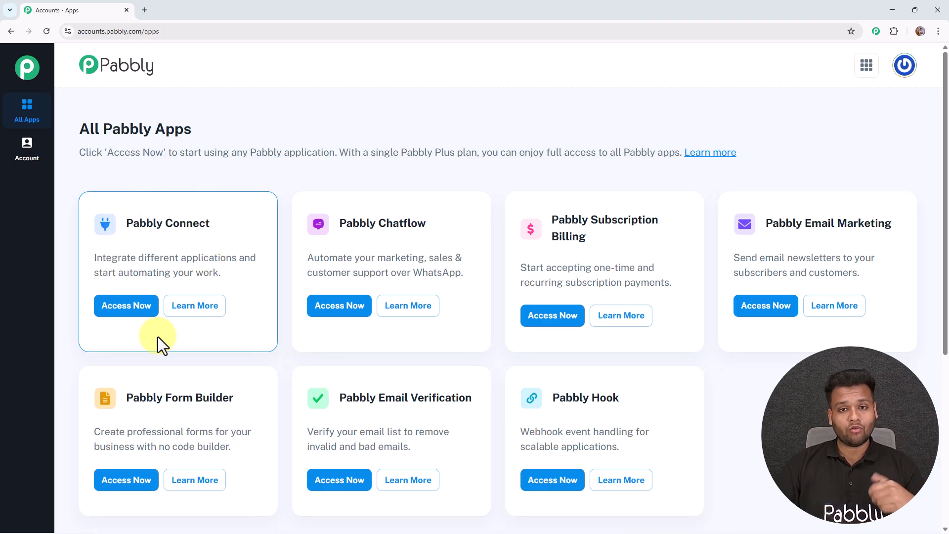
pyautogui.click(137, 309)
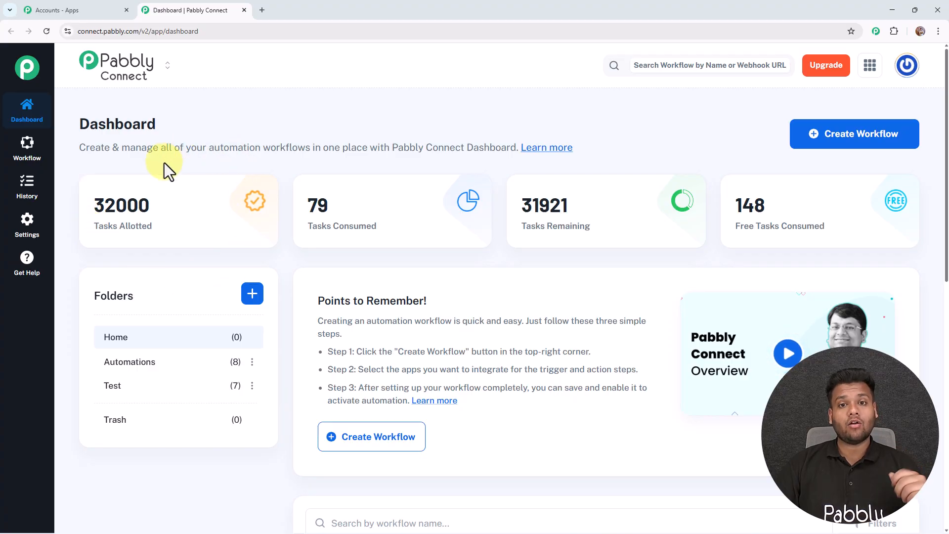
# Start creating a workflow from the dashboard with the New (Beta) workflow builder
pyautogui.moveTo(871, 193)
pyautogui.moveTo(621, 226)
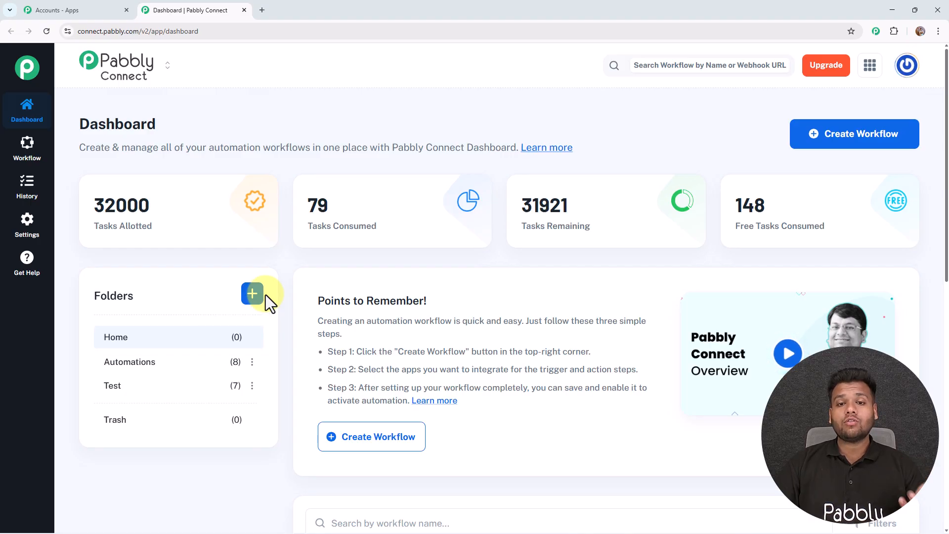
pyautogui.scroll(-10, 449, 296)
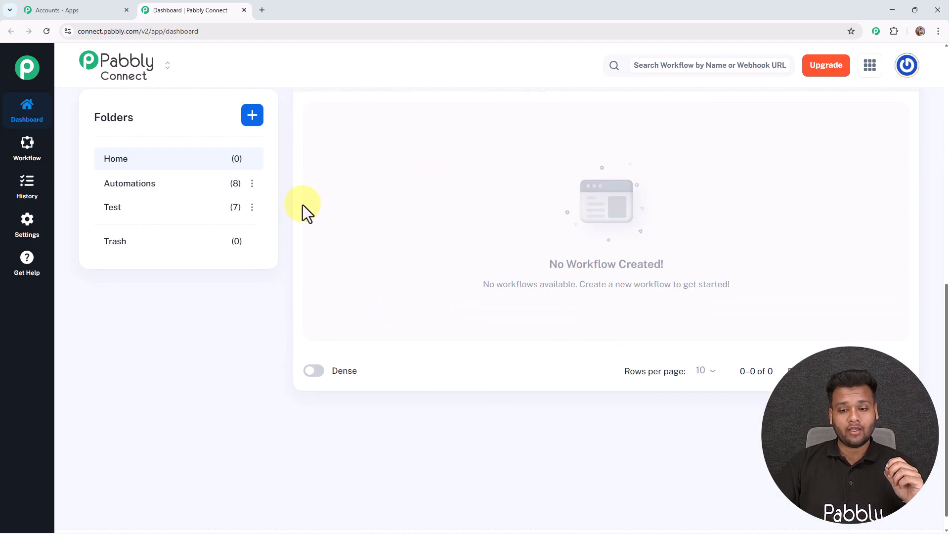
pyautogui.scroll(10, 462, 337)
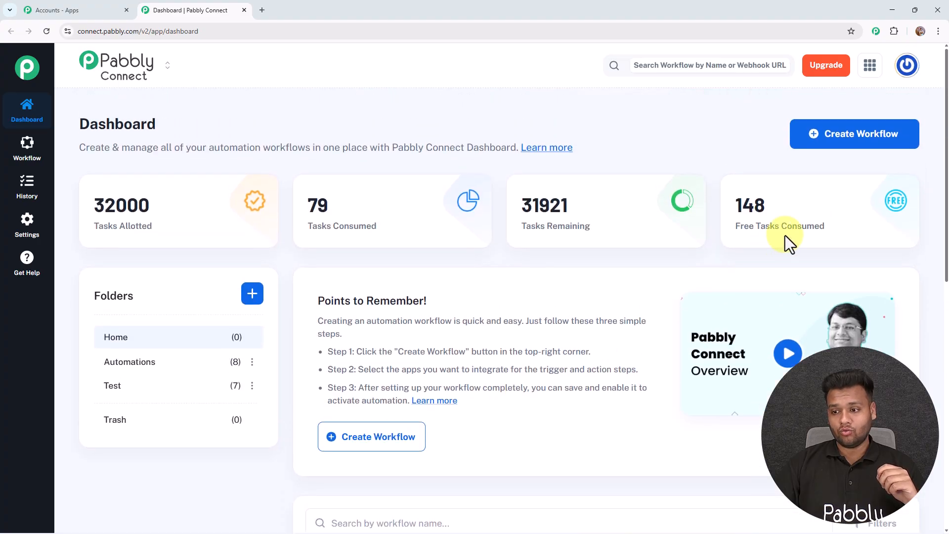
pyautogui.click(827, 141)
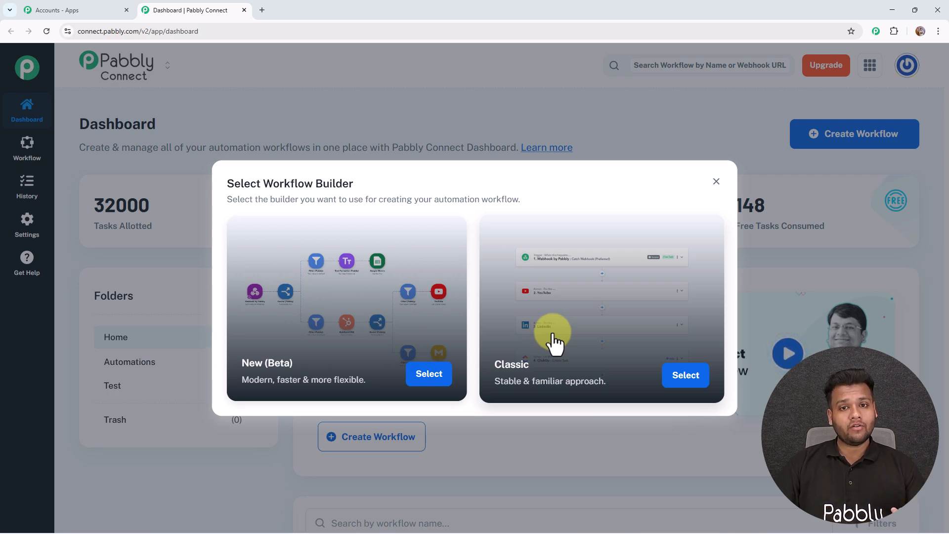
pyautogui.click(431, 375)
# Name the workflow "How to Log YouTube Video Details in Google Sheets Automatically", choose its folder and create it
pyautogui.doubleClick(414, 261)
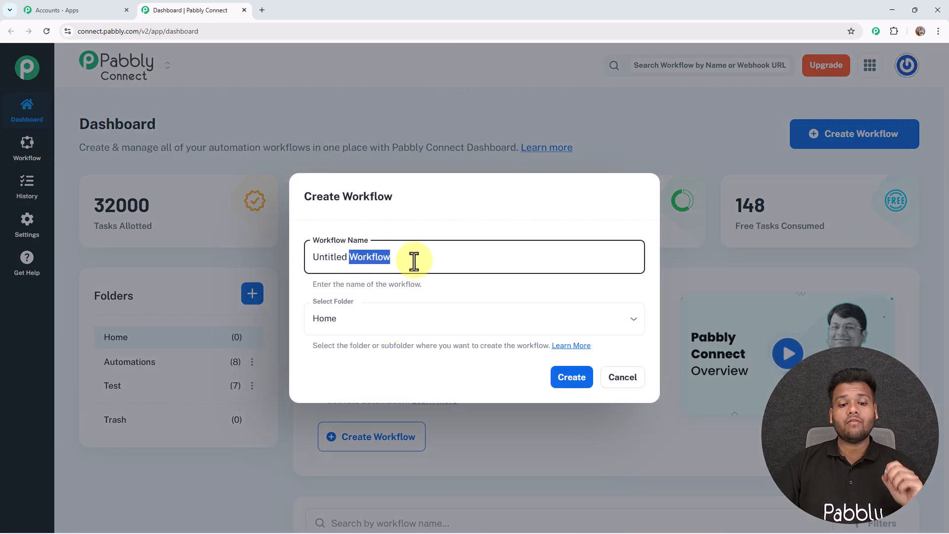
pyautogui.tripleClick(414, 261)
pyautogui.write('How to Log YouTube Video Details in Google Sheets Automatically')
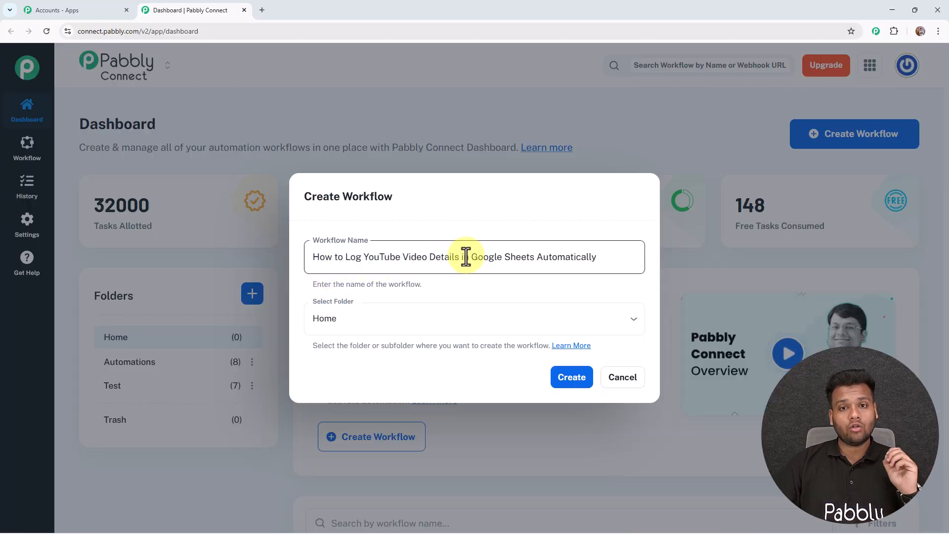
pyautogui.click(628, 321)
pyautogui.click(472, 289)
pyautogui.click(566, 384)
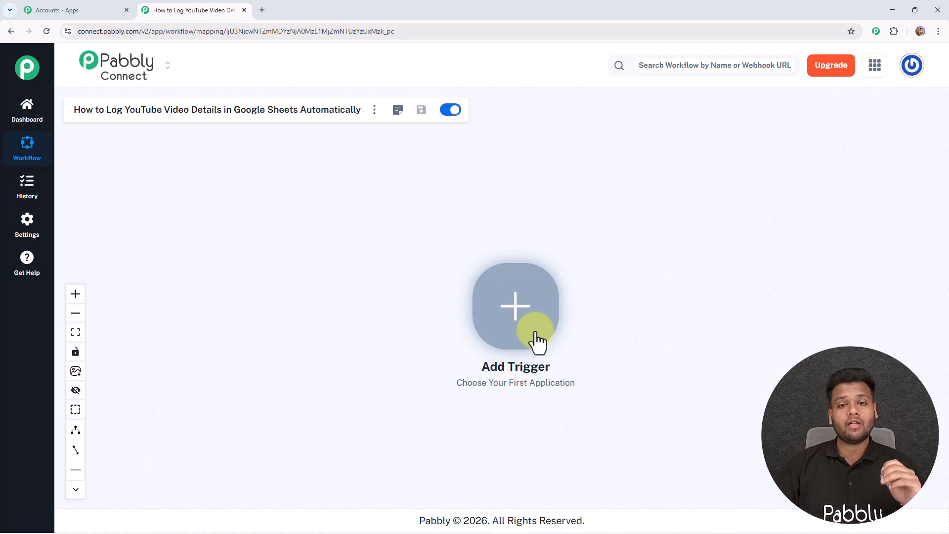
# Add YouTube as the workflow's trigger app with the event New Video in Channel with Video URL
pyautogui.click(510, 319)
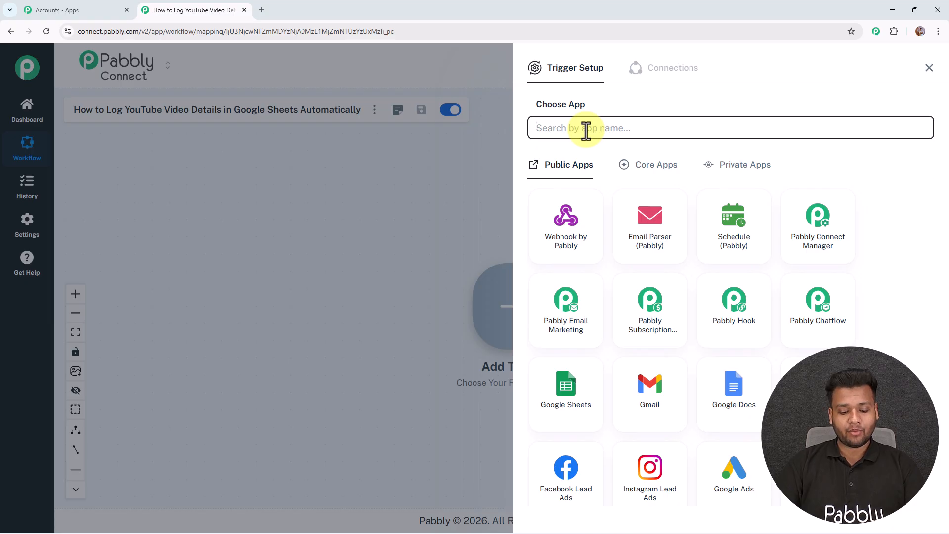
pyautogui.write('youtube')
pyautogui.click(554, 241)
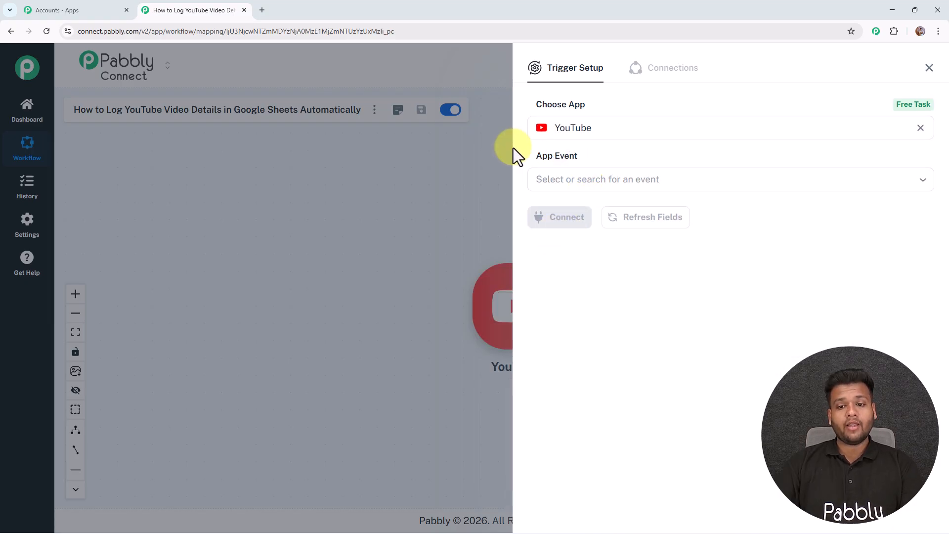
pyautogui.click(604, 179)
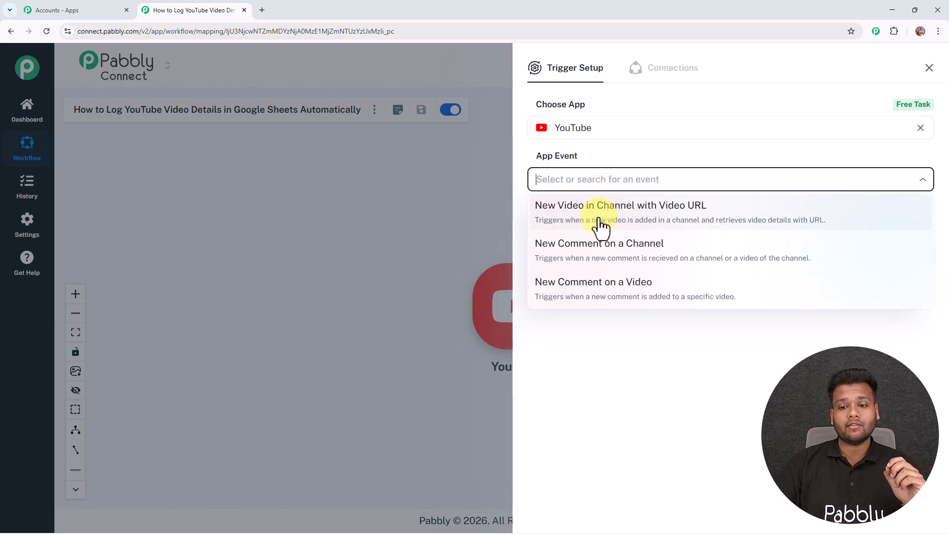
pyautogui.click(631, 224)
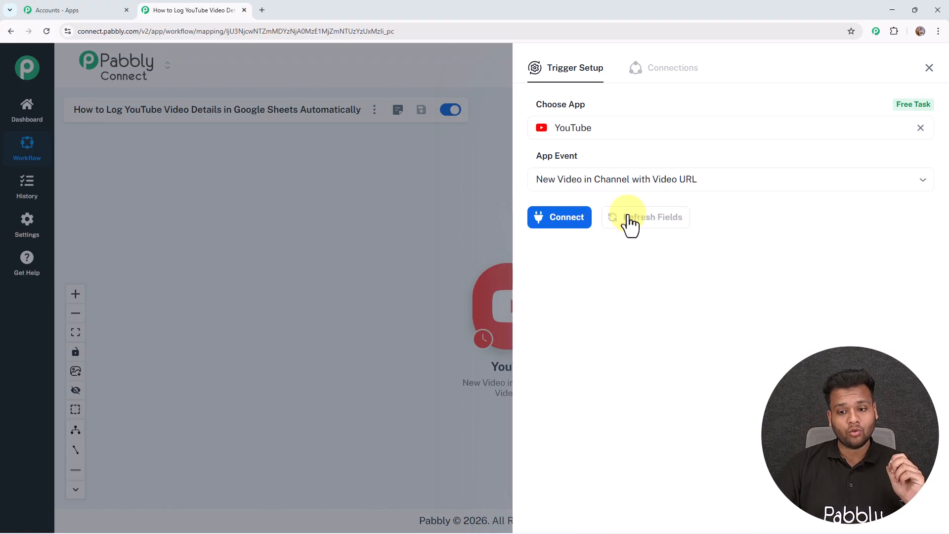
# Connect the YouTube trigger to the channel's account, choosing to add a new connection
pyautogui.click(580, 223)
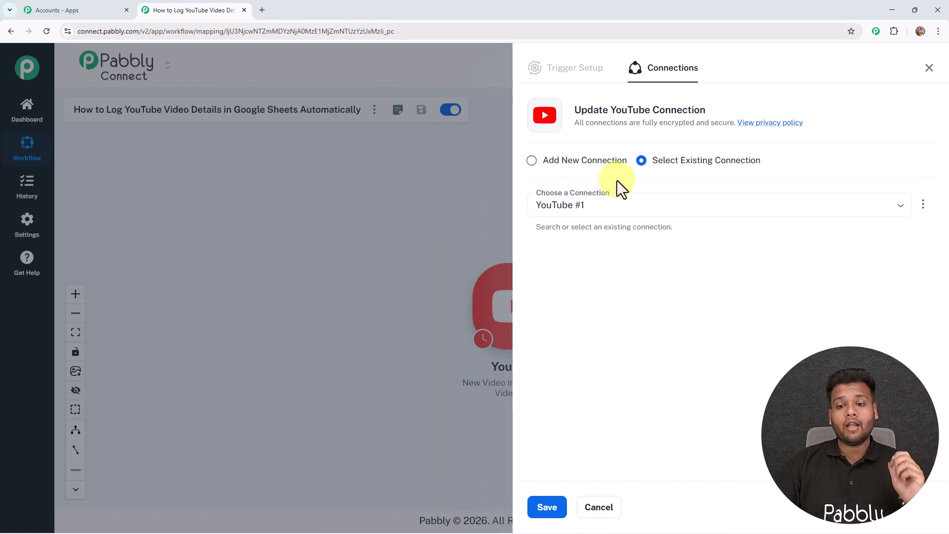
pyautogui.click(712, 205)
pyautogui.click(728, 180)
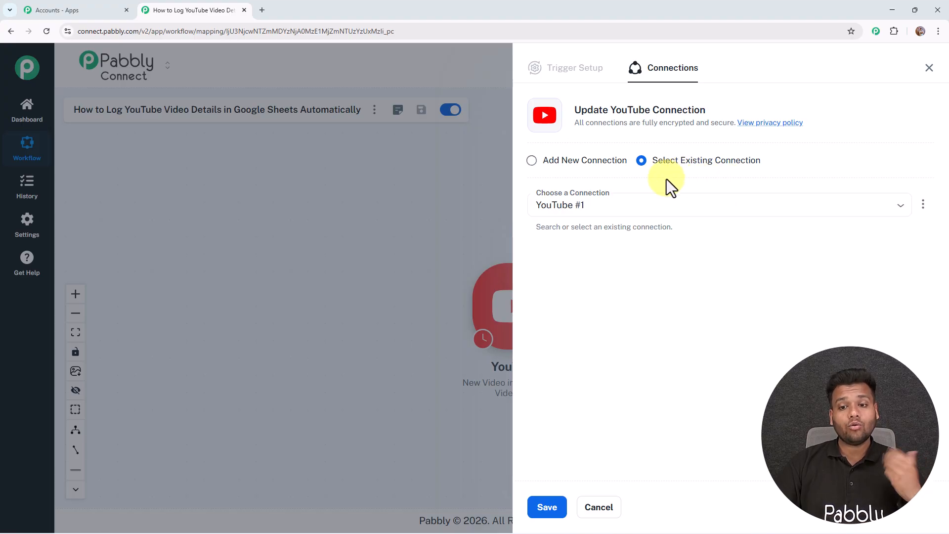
pyautogui.click(579, 157)
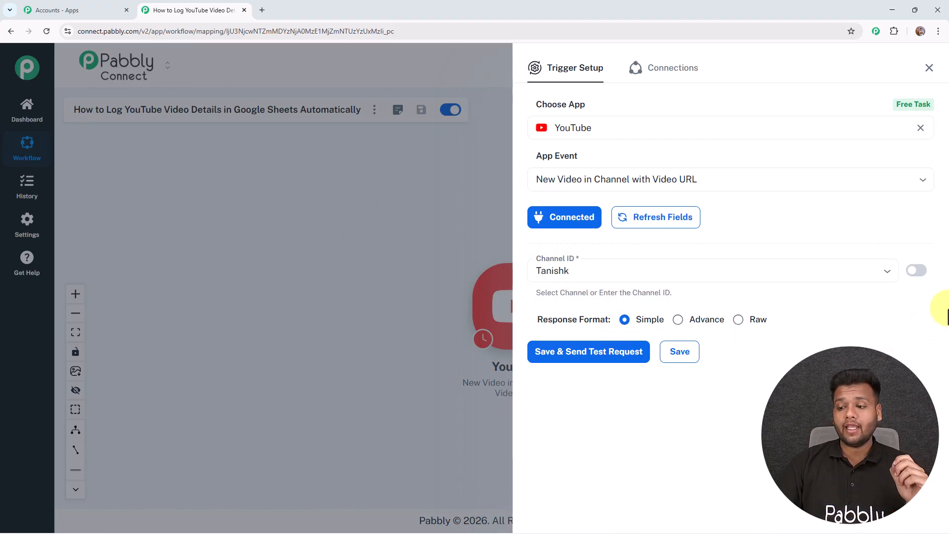
# Map the trigger's Channel ID to the ID copied from the YouTube Studio address, and save and send a test request
pyautogui.click(919, 275)
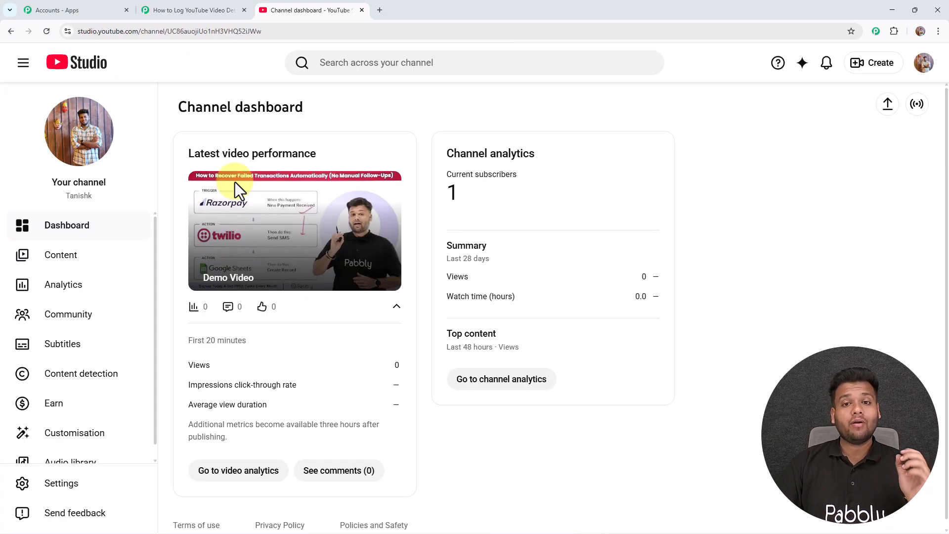
pyautogui.click(171, 35)
pyautogui.moveTo(189, 31); pyautogui.dragTo(271, 31)
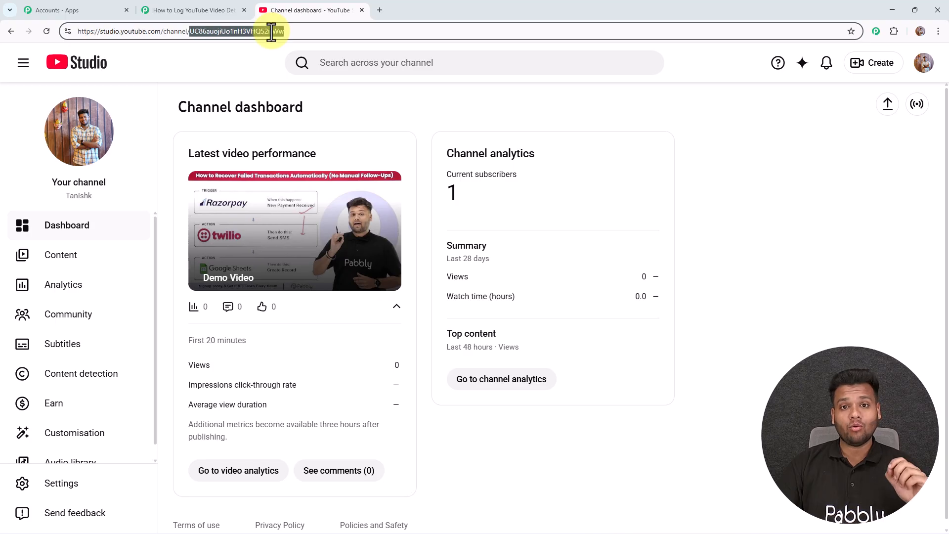
pyautogui.click(215, 6)
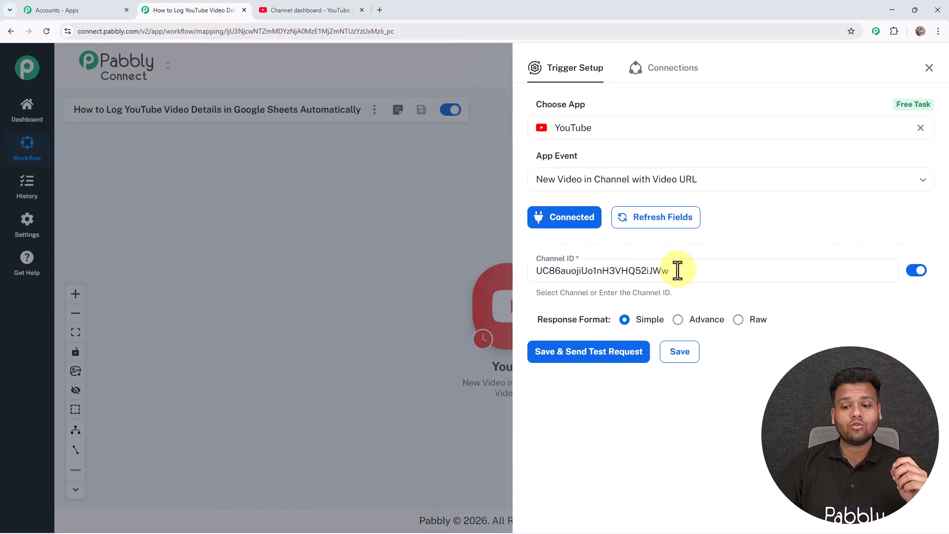
pyautogui.click(586, 356)
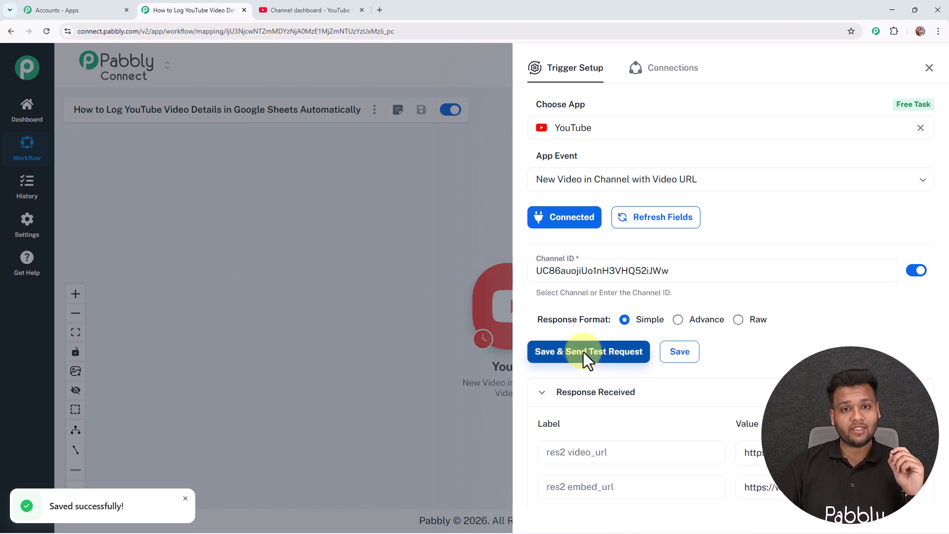
# Close the YouTube trigger setup and add a Google Sheets action with the event Add New Row
pyautogui.scroll(-3, 727, 329)
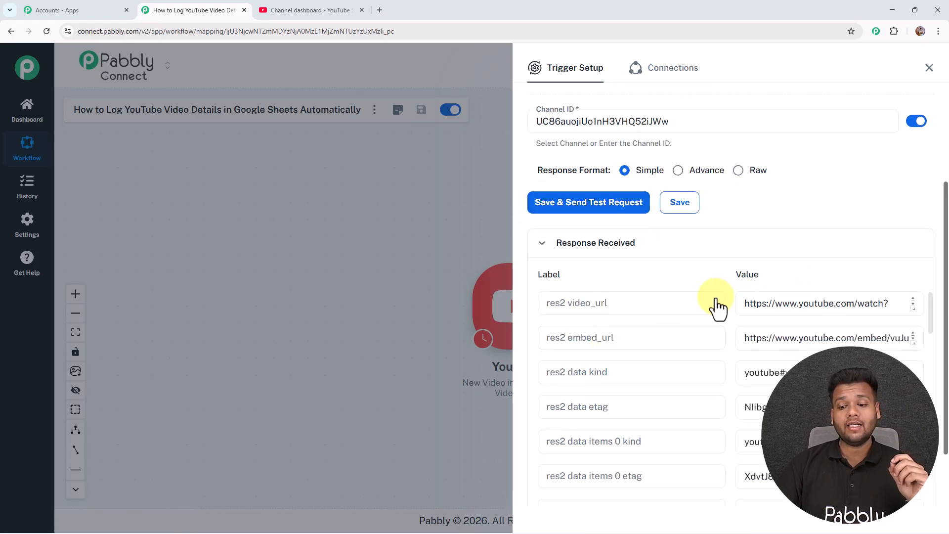
pyautogui.scroll(-2, 703, 305)
pyautogui.scroll(-10, 702, 307)
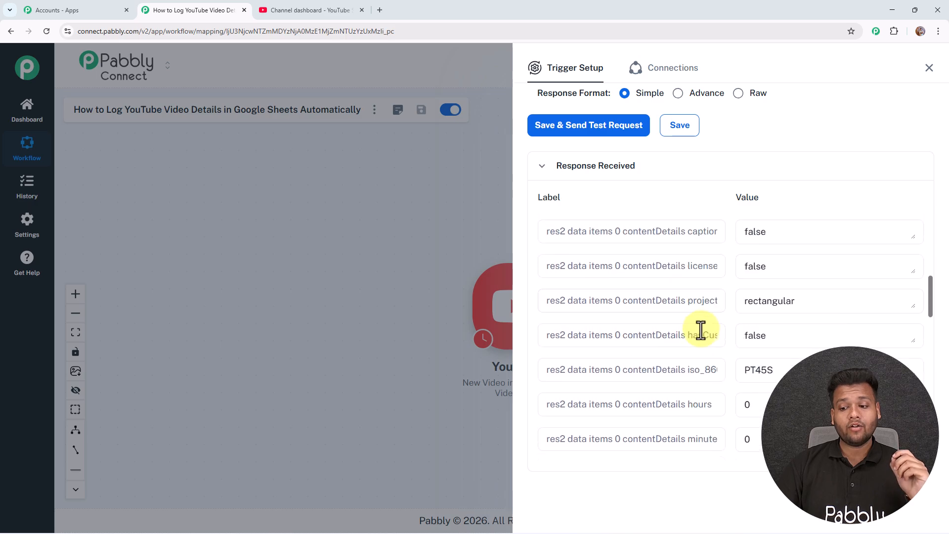
pyautogui.scroll(-3, 701, 330)
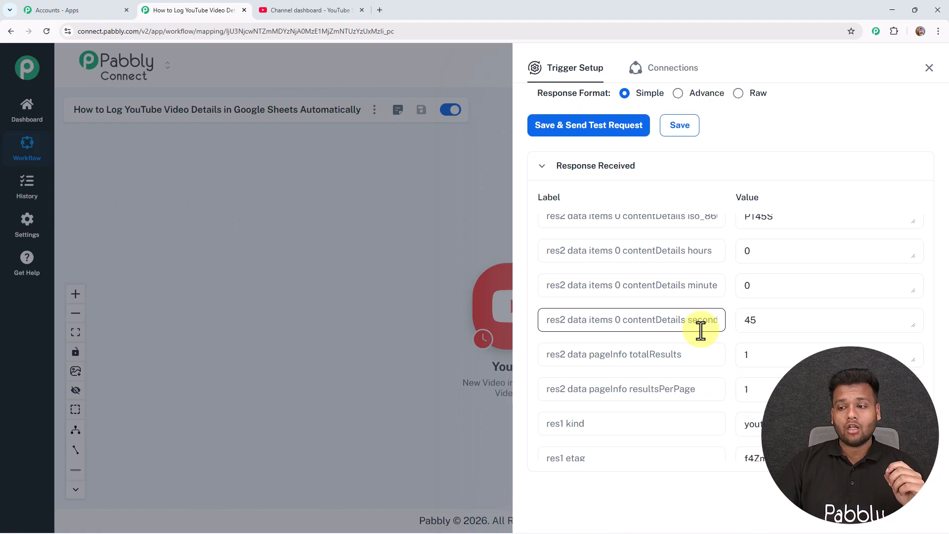
pyautogui.click(929, 69)
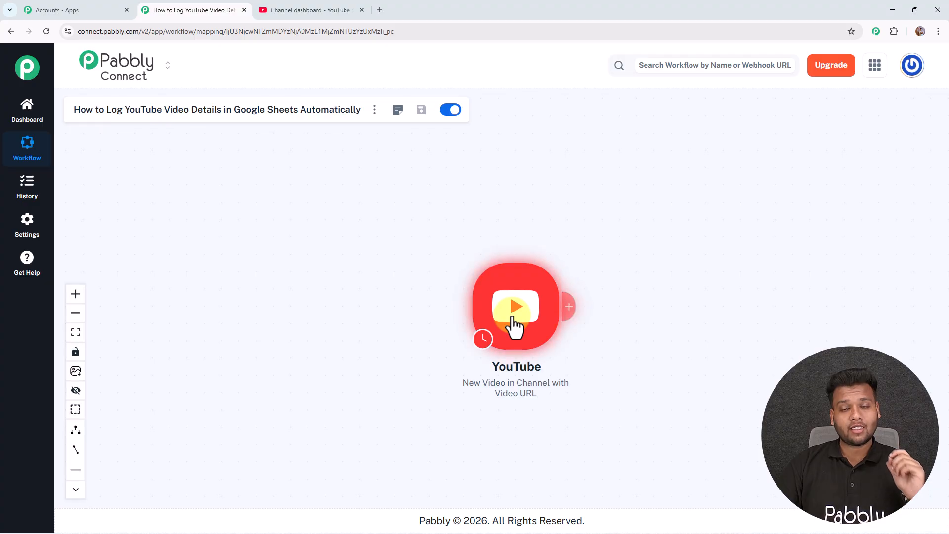
pyautogui.click(568, 309)
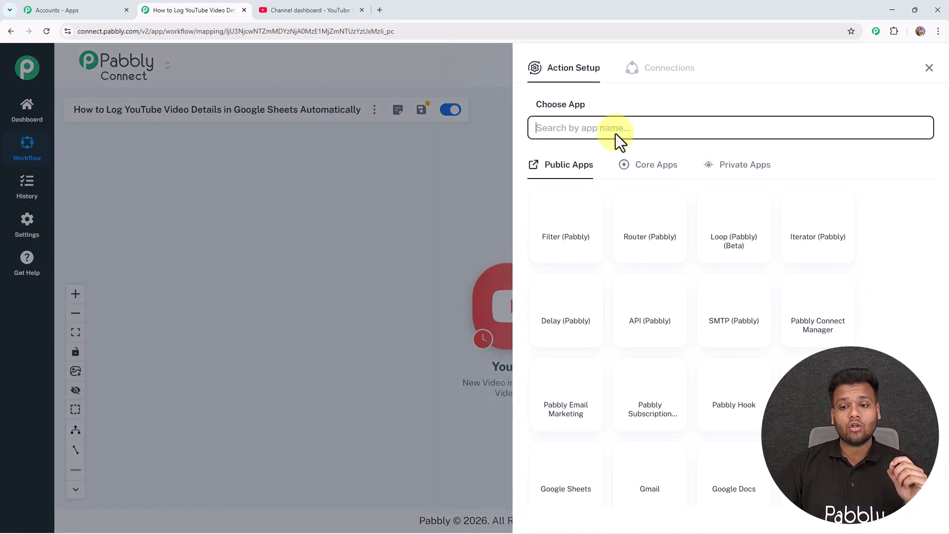
pyautogui.write('google sheets')
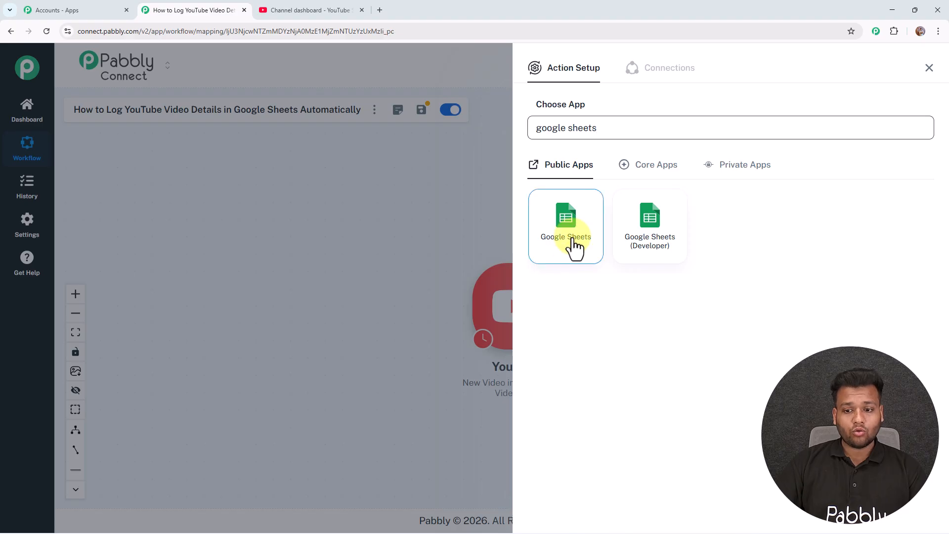
pyautogui.click(572, 248)
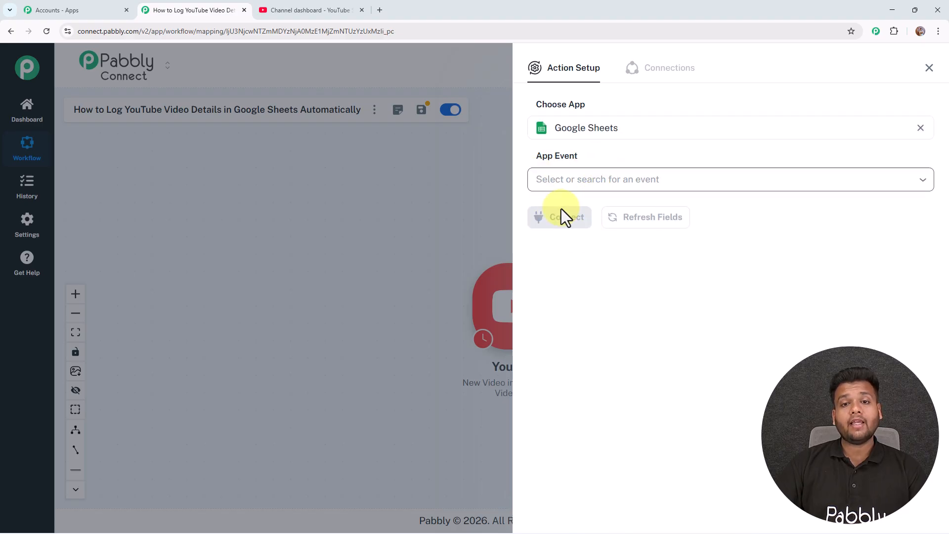
pyautogui.click(596, 180)
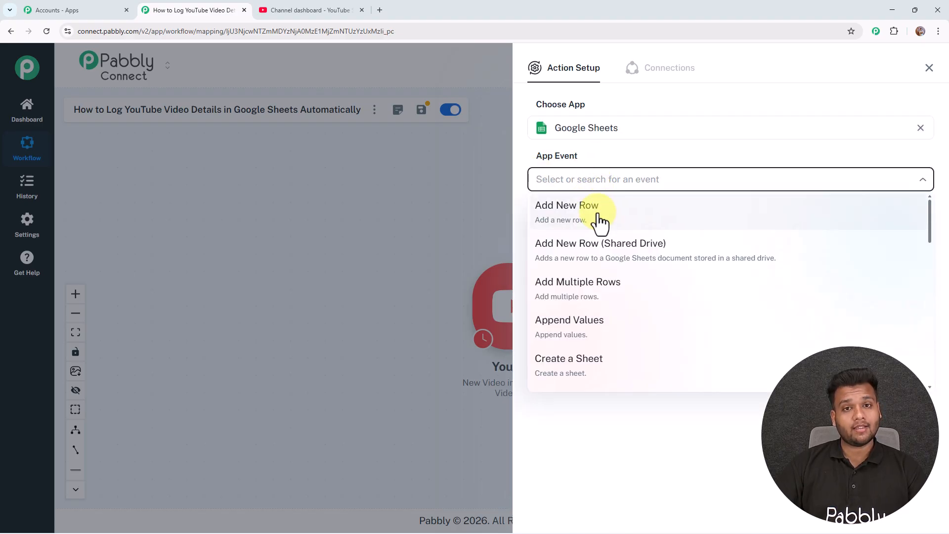
pyautogui.click(601, 218)
# Connect the Google Sheets action to a Google account through a new connection
pyautogui.click(561, 220)
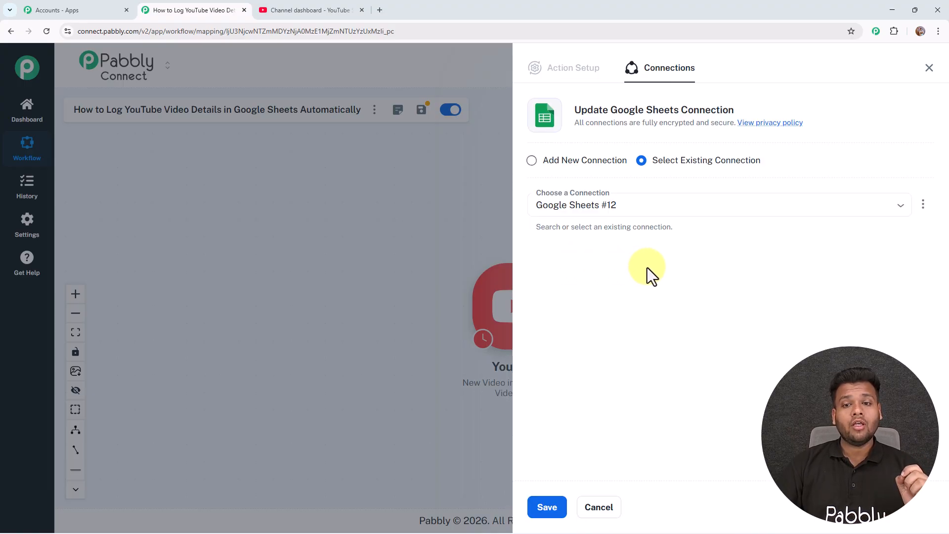
pyautogui.click(689, 212)
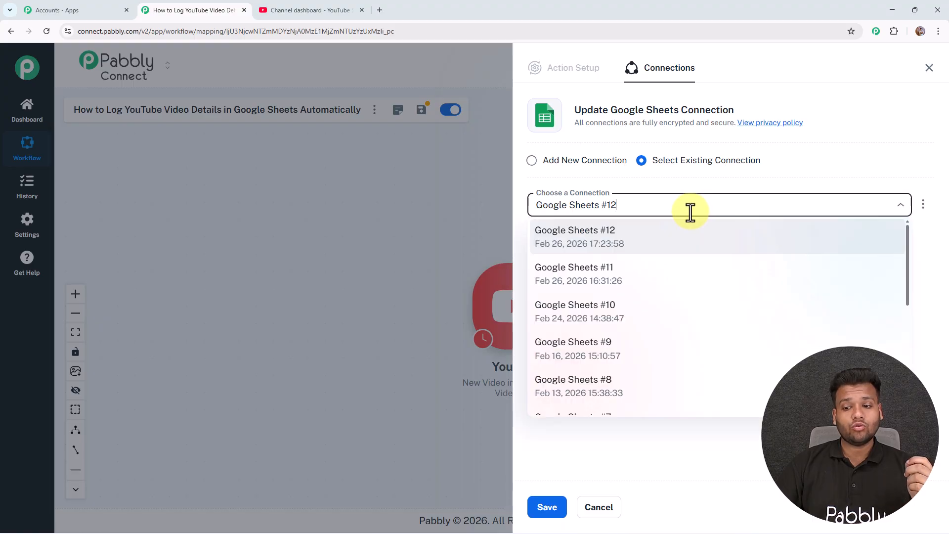
pyautogui.click(586, 164)
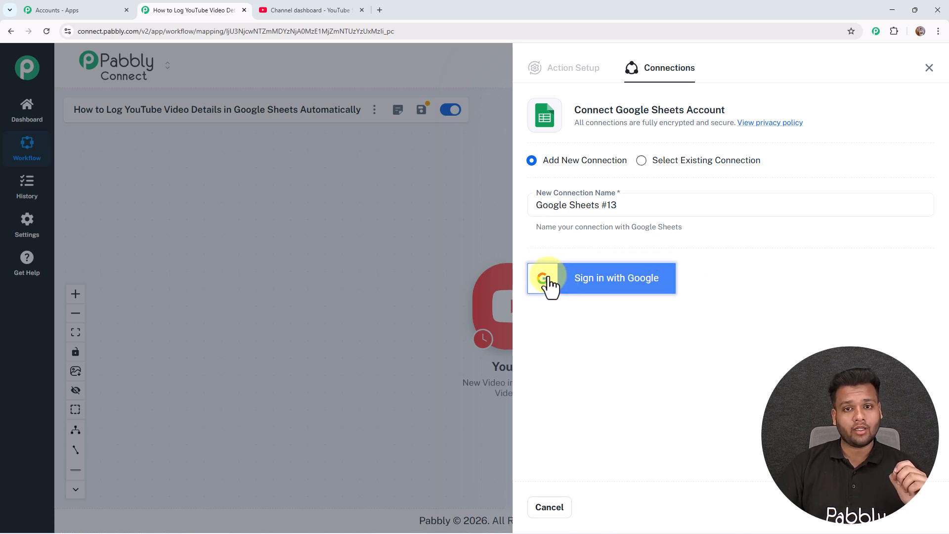
pyautogui.click(548, 282)
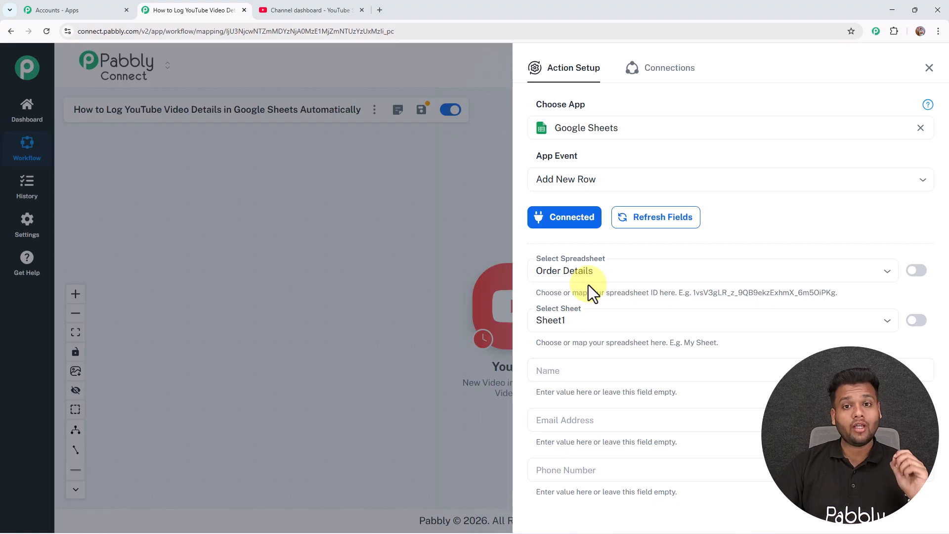
# Search the web for "sheets" in a new browser tab and open the Youtube Video Details spreadsheet in Google Sheets
pyautogui.click(380, 11)
pyautogui.click(306, 214)
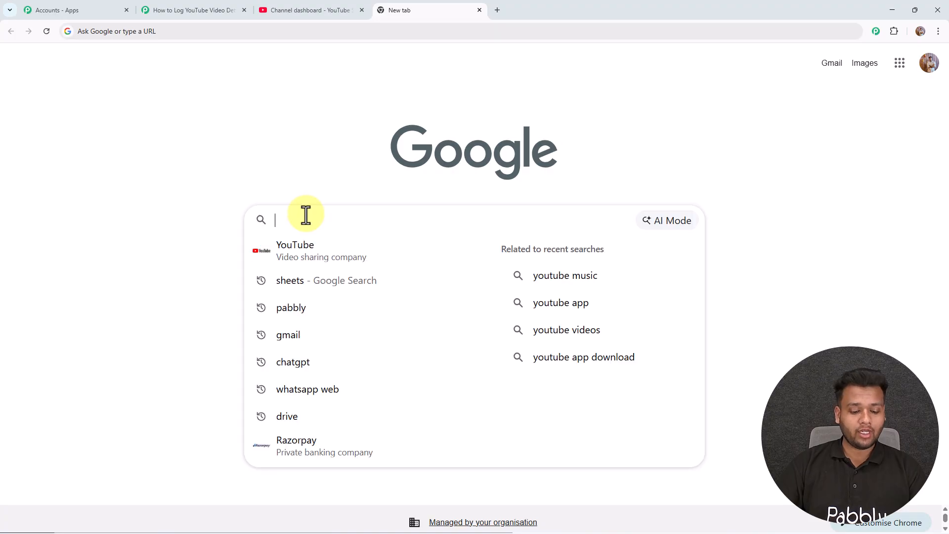
pyautogui.write('sheets')
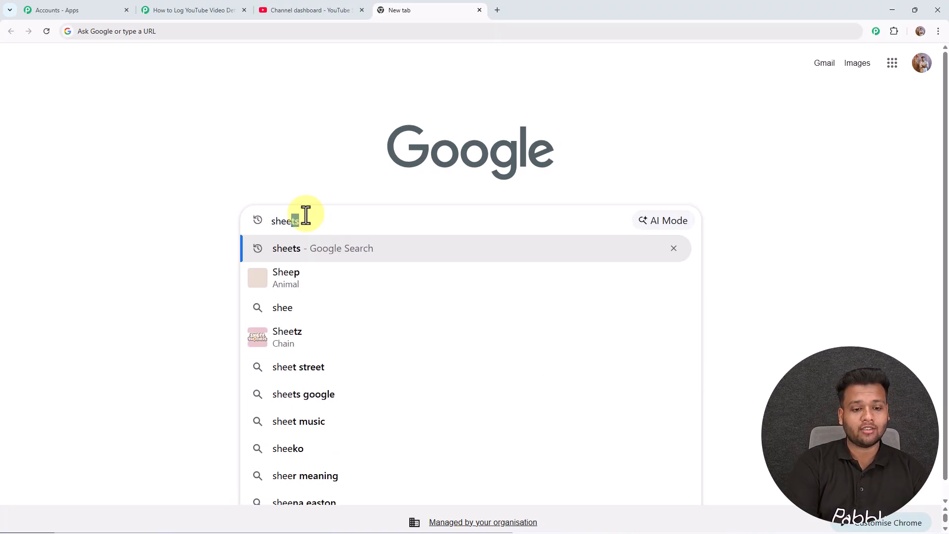
pyautogui.press('Return')
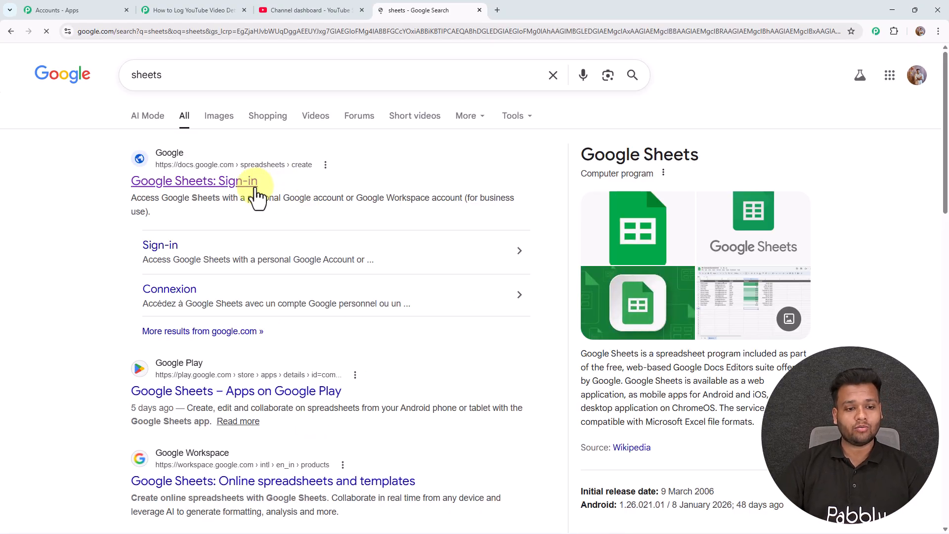
pyautogui.click(254, 184)
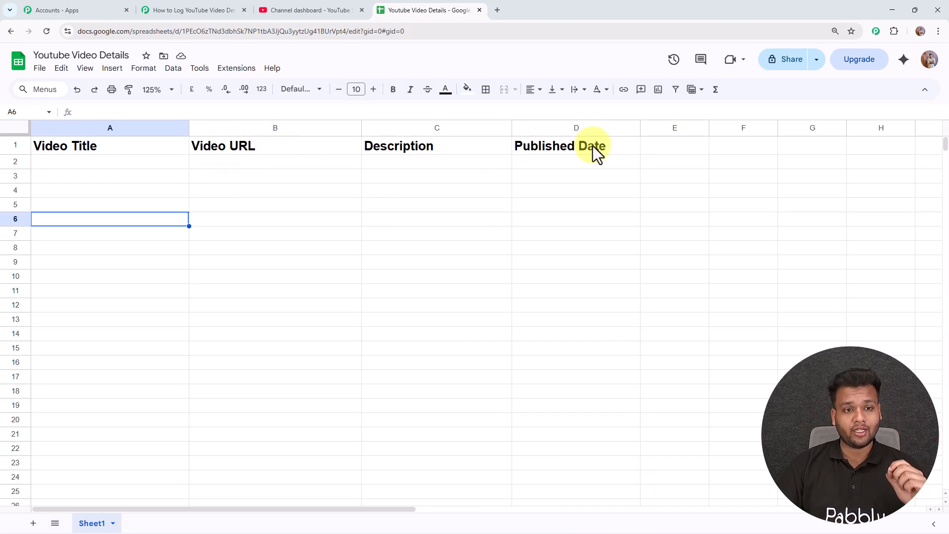
# Return to the Pabbly Connect workflow and select Youtube Video Details as the Google Sheets action's spreadsheet
pyautogui.click(180, 9)
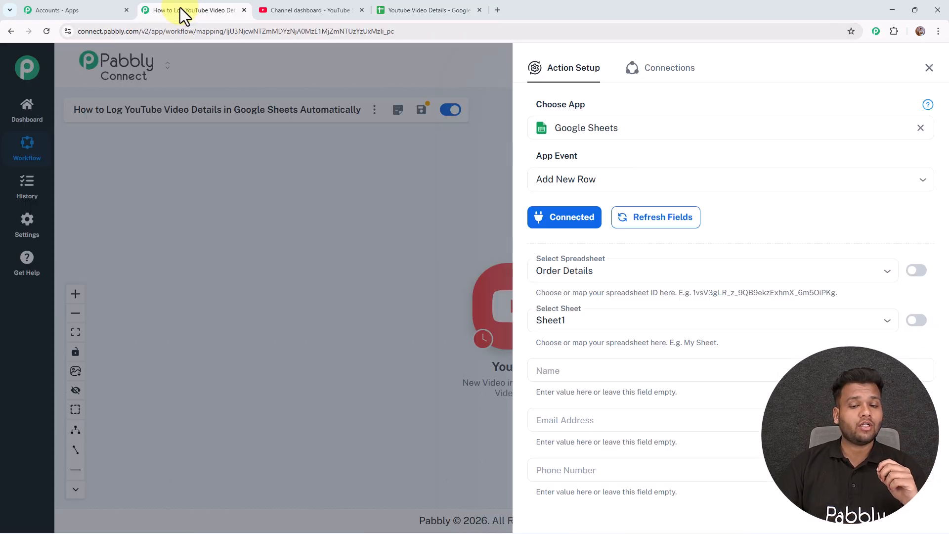
pyautogui.click(591, 282)
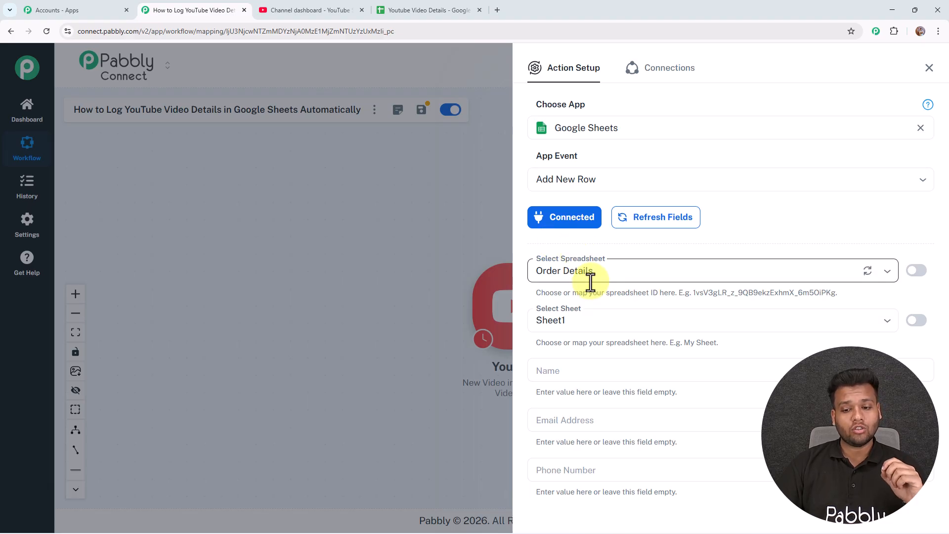
pyautogui.click(595, 342)
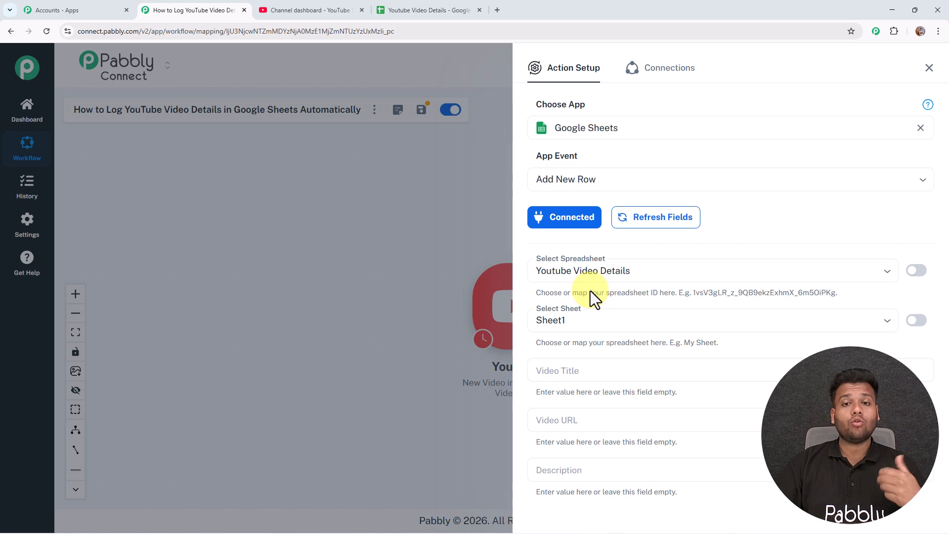
# Map Video Title to res1 snippet title, Video URL to res2 video_url, Description to res1 snippet description, and Published Date to res1 snippet publishedAt
pyautogui.scroll(-3, 583, 297)
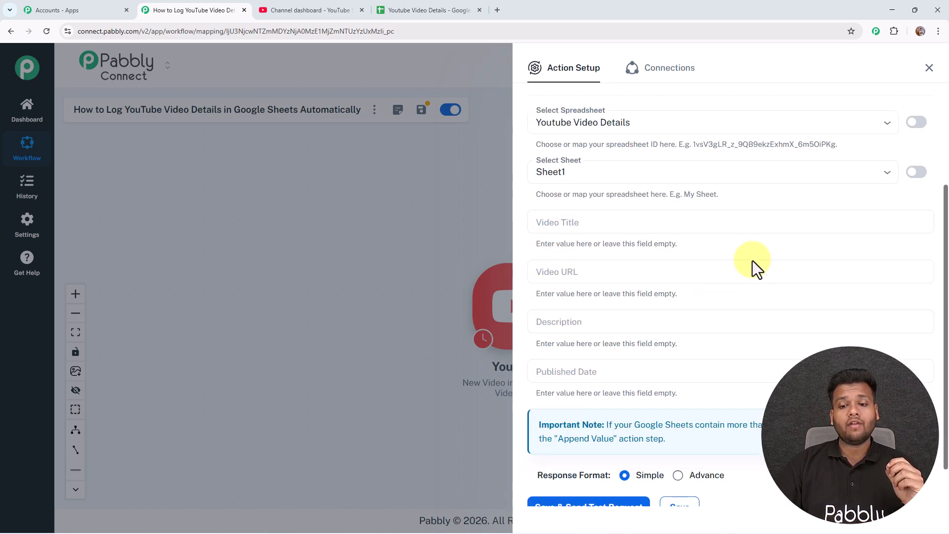
pyautogui.click(588, 227)
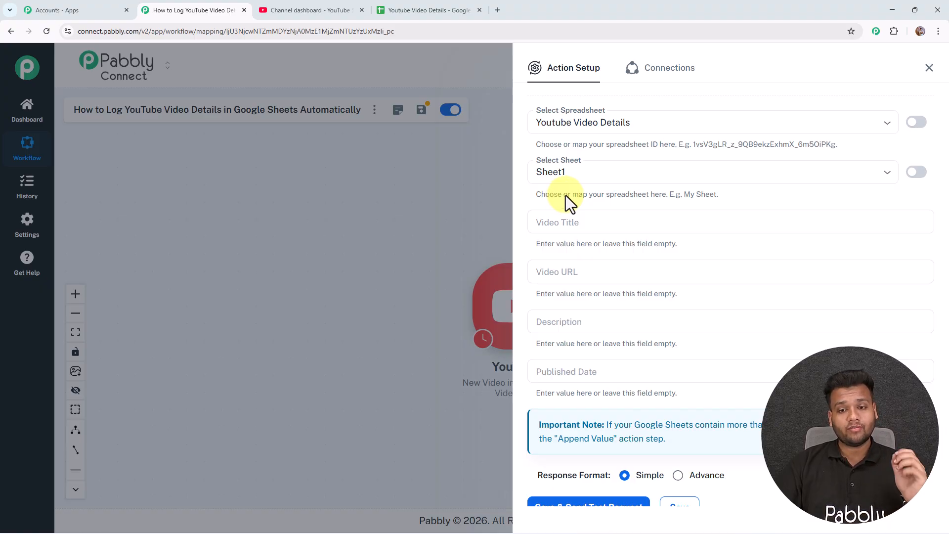
pyautogui.click(574, 225)
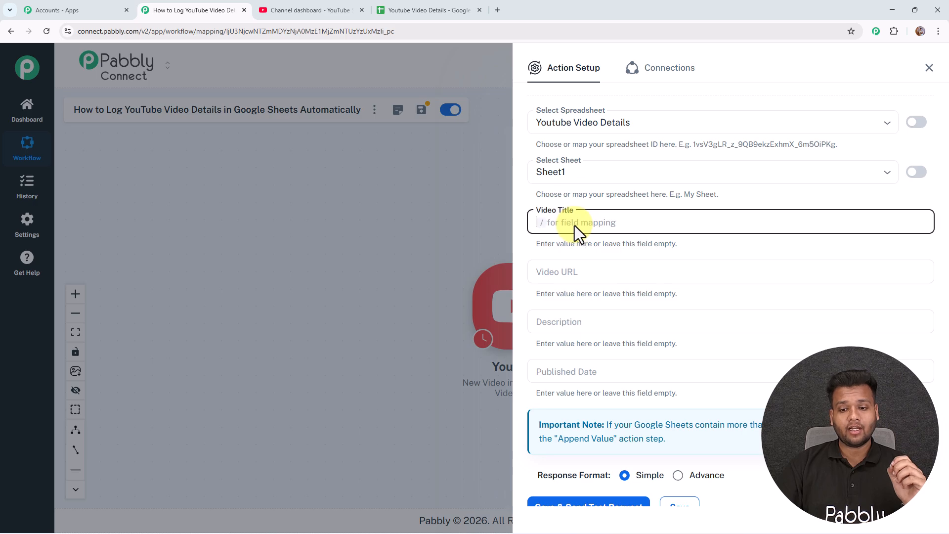
pyautogui.write('/')
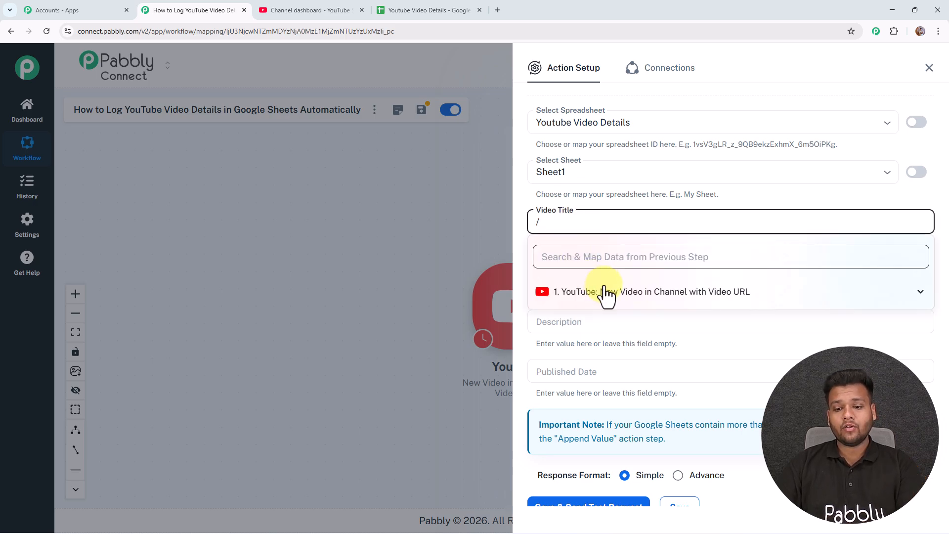
pyautogui.click(577, 297)
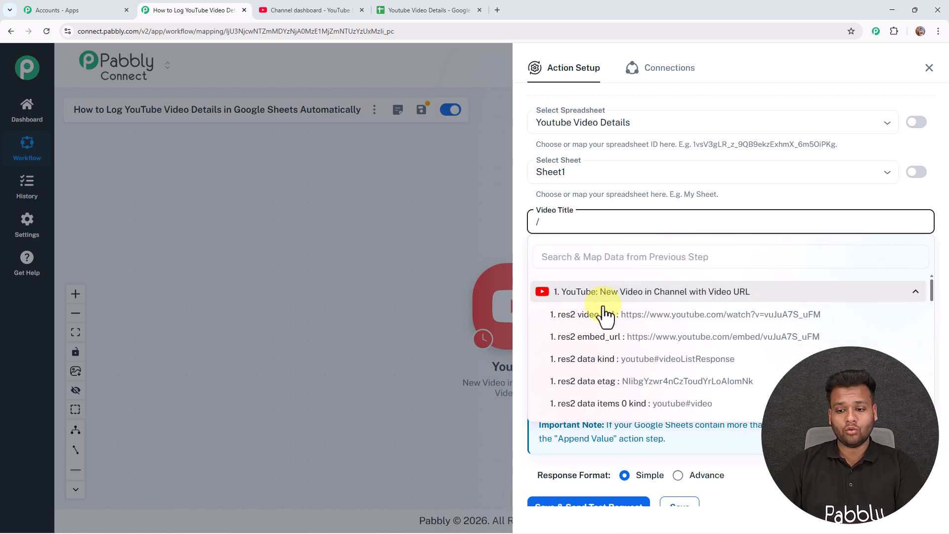
pyautogui.scroll(-1, 689, 321)
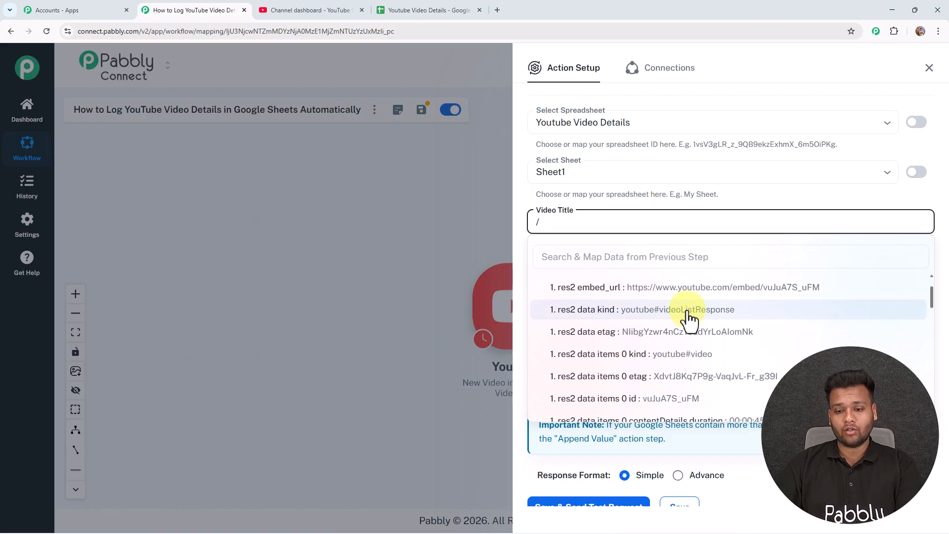
pyautogui.scroll(-5, 685, 323)
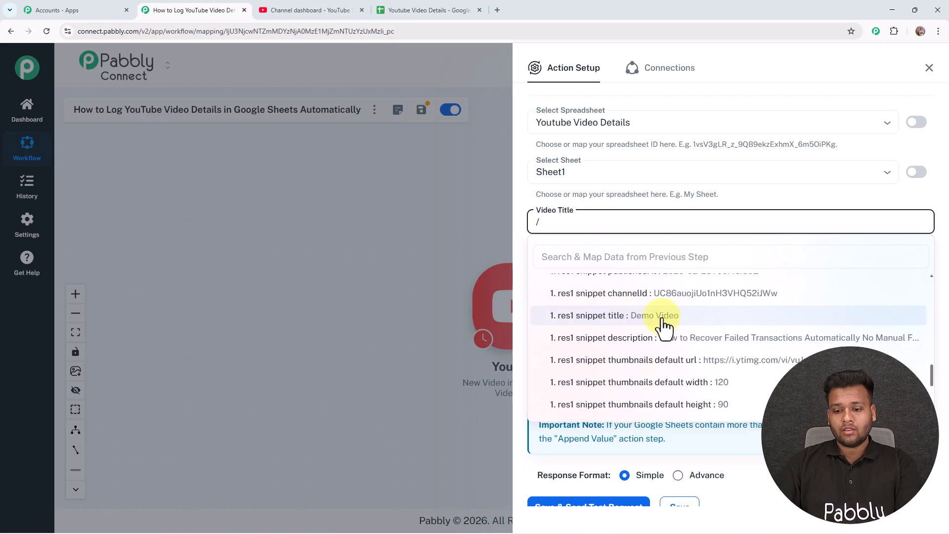
pyautogui.click(626, 317)
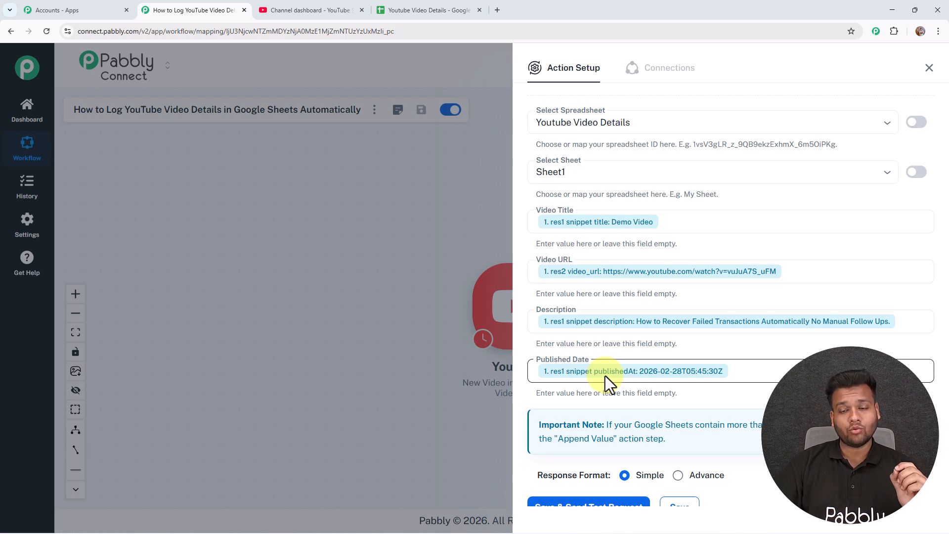
# Insert a DateTime Formatter (Pabbly) action between YouTube and Google Sheets with the event Format Date with Time Zone and connect it
pyautogui.scroll(-1, 607, 378)
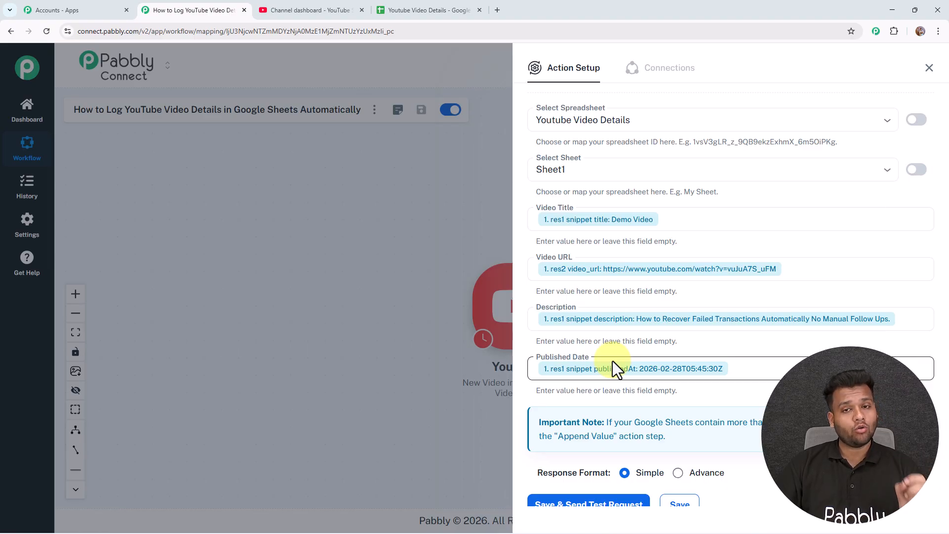
pyautogui.click(928, 68)
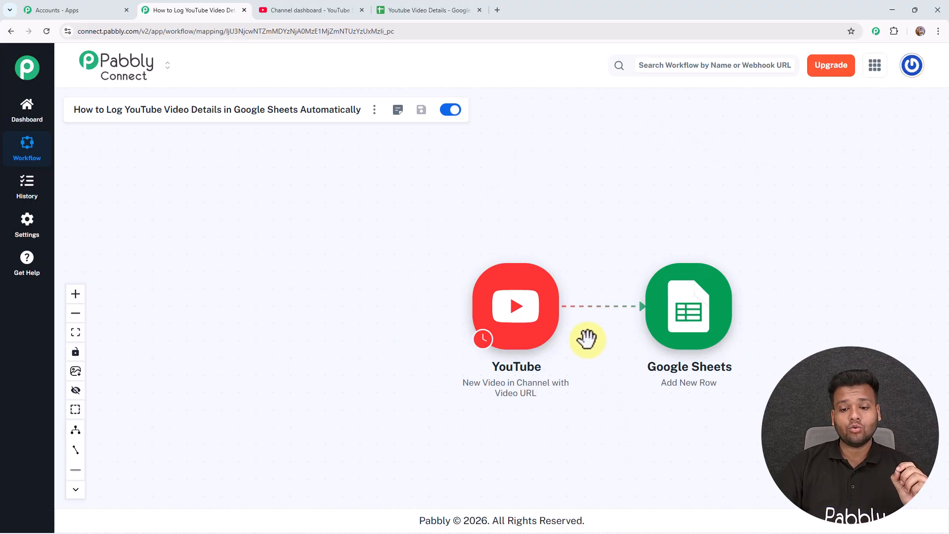
pyautogui.click(567, 307)
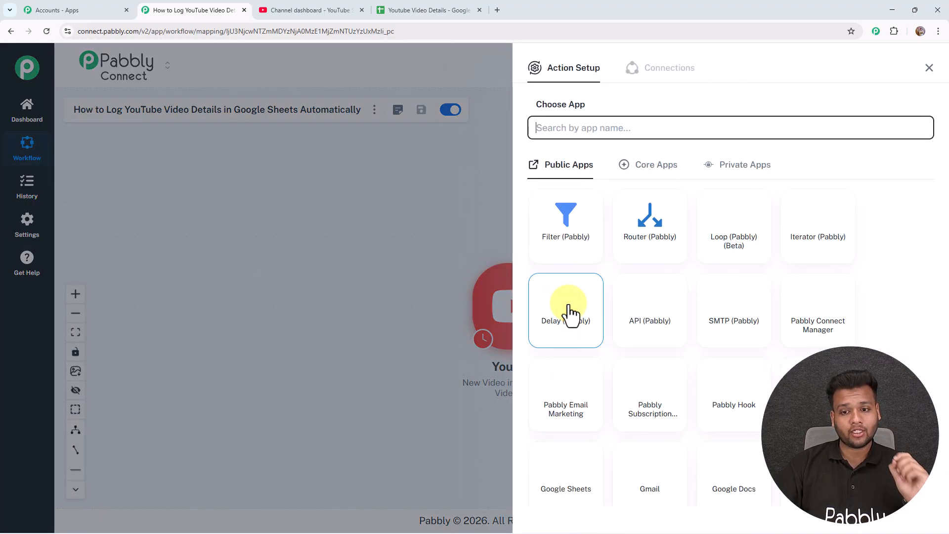
pyautogui.click(582, 129)
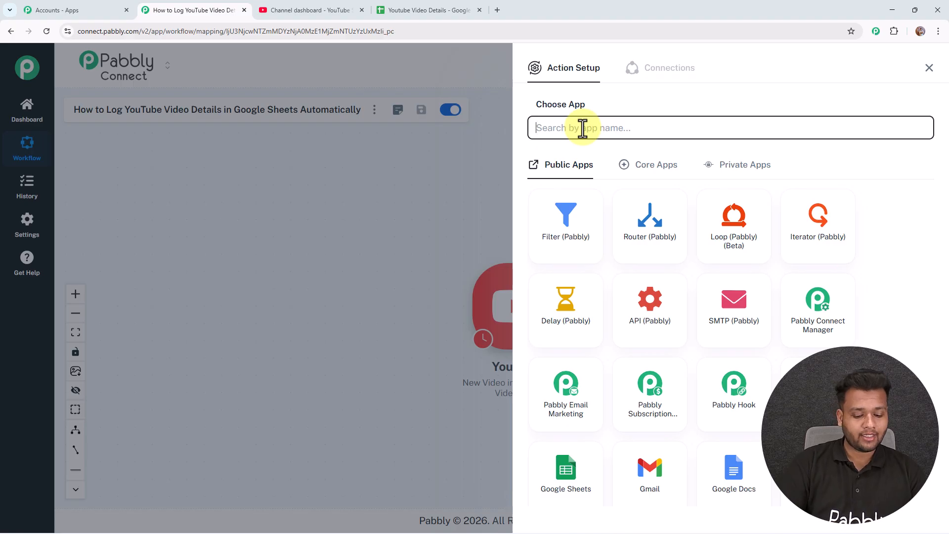
pyautogui.write('datetime formatter')
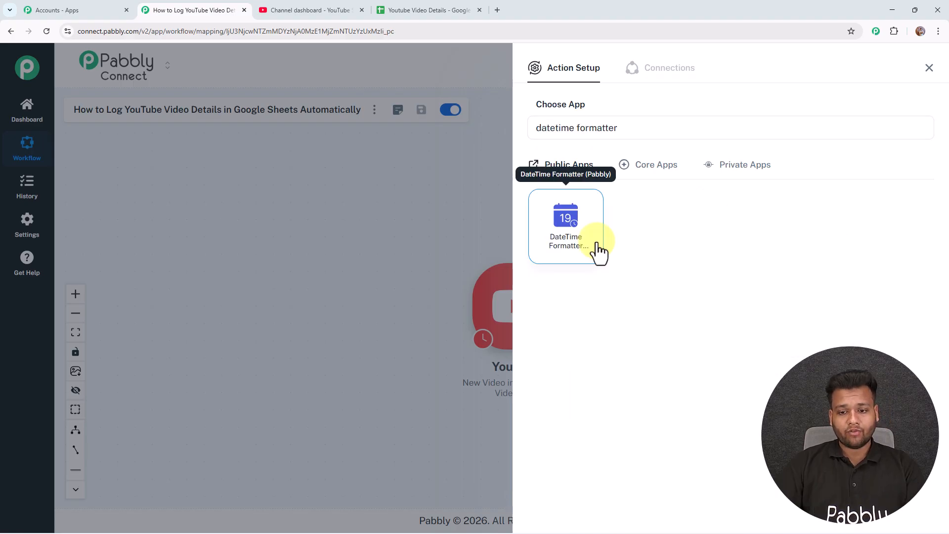
pyautogui.click(596, 250)
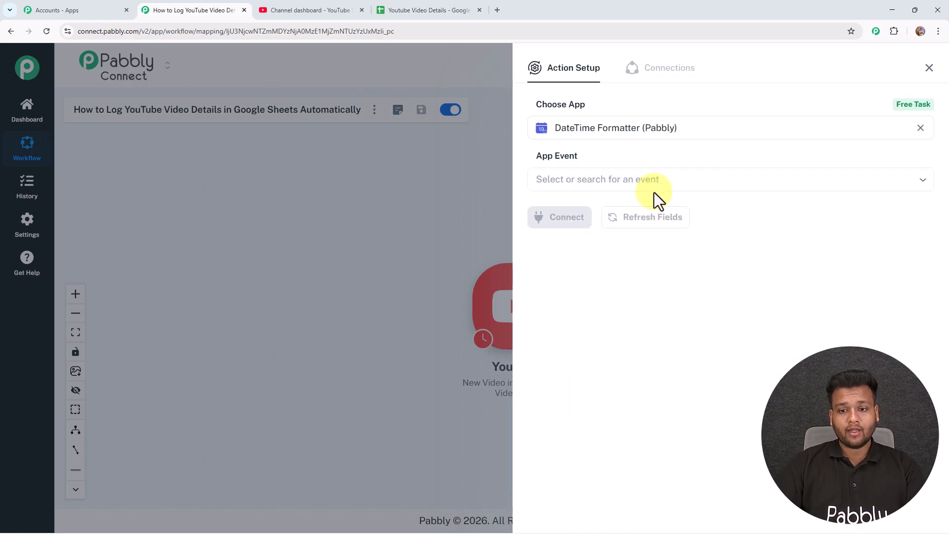
pyautogui.click(600, 183)
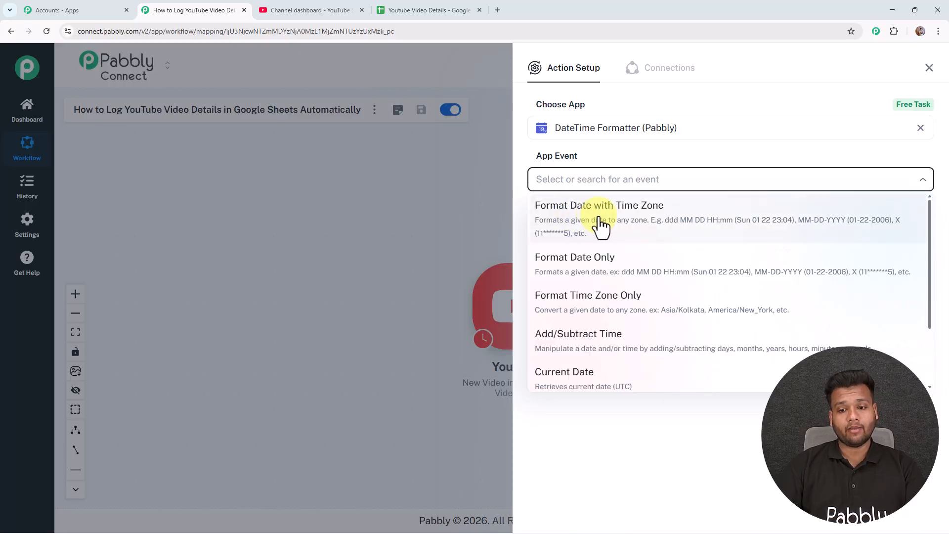
pyautogui.click(575, 223)
pyautogui.click(574, 223)
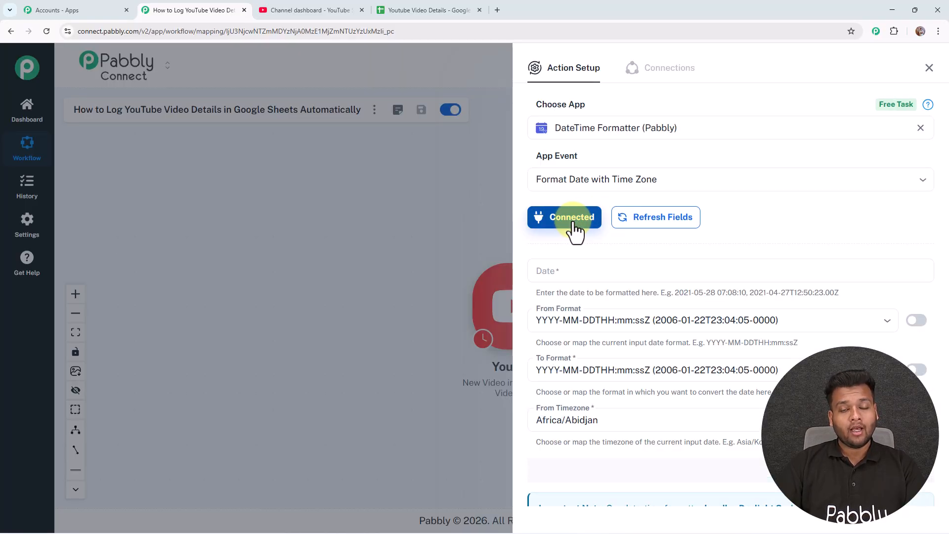
# Map the formatter's Date to res1 snippet publishedAt and set its To Format to DD/MM/YYYY hh:mm:ss A
pyautogui.click(573, 277)
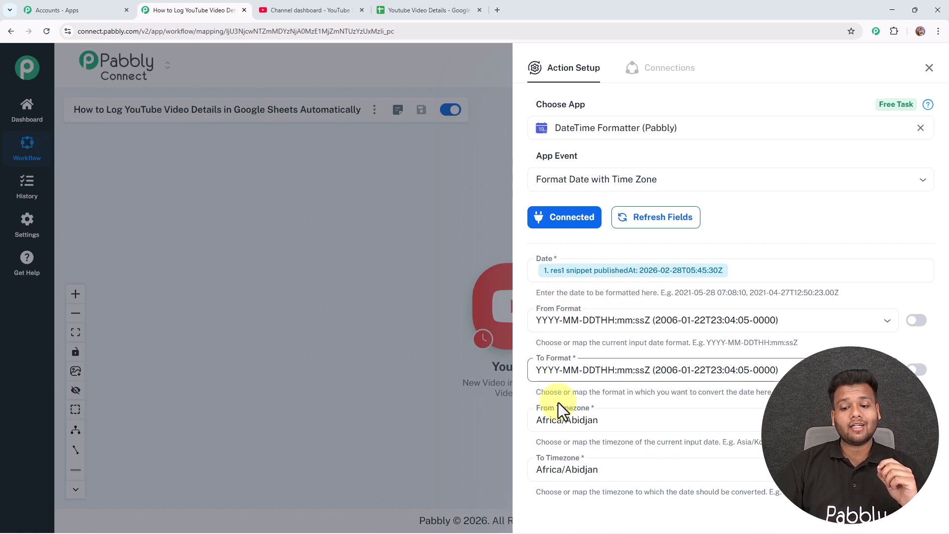
pyautogui.click(600, 376)
pyautogui.click(642, 309)
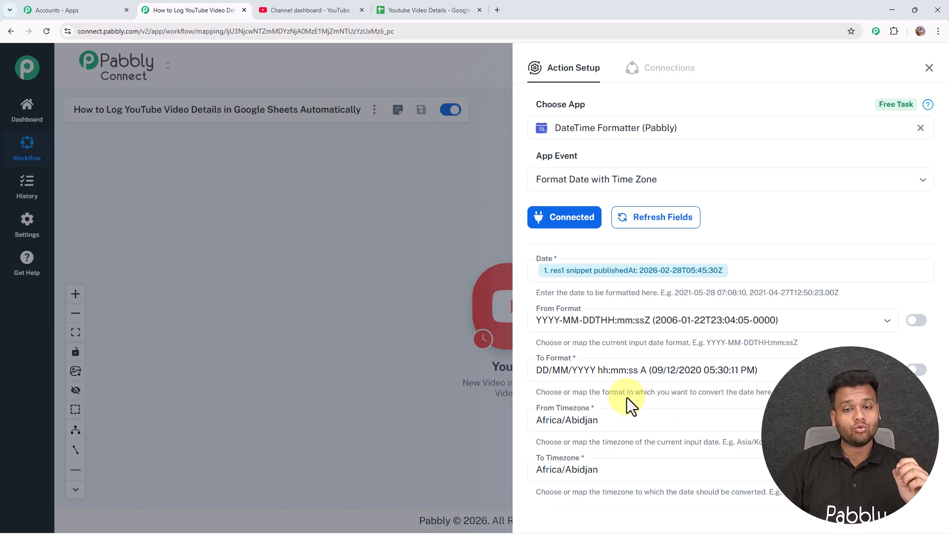
# Set From Timezone to Etc/UTC and To Timezone to Asia/Kolkata, and save the DateTime Formatter action with a test request
pyautogui.click(601, 417)
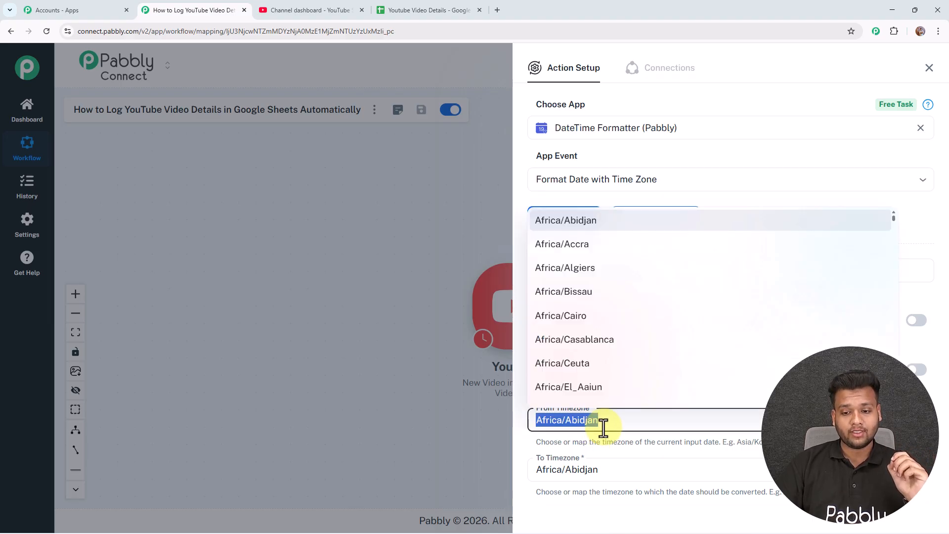
pyautogui.write('utc')
pyautogui.click(593, 448)
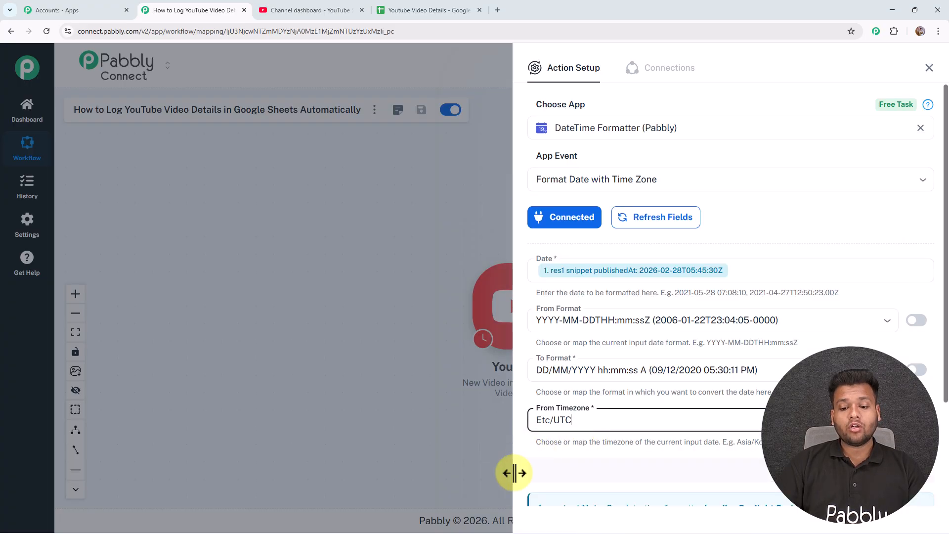
pyautogui.scroll(-1, 595, 443)
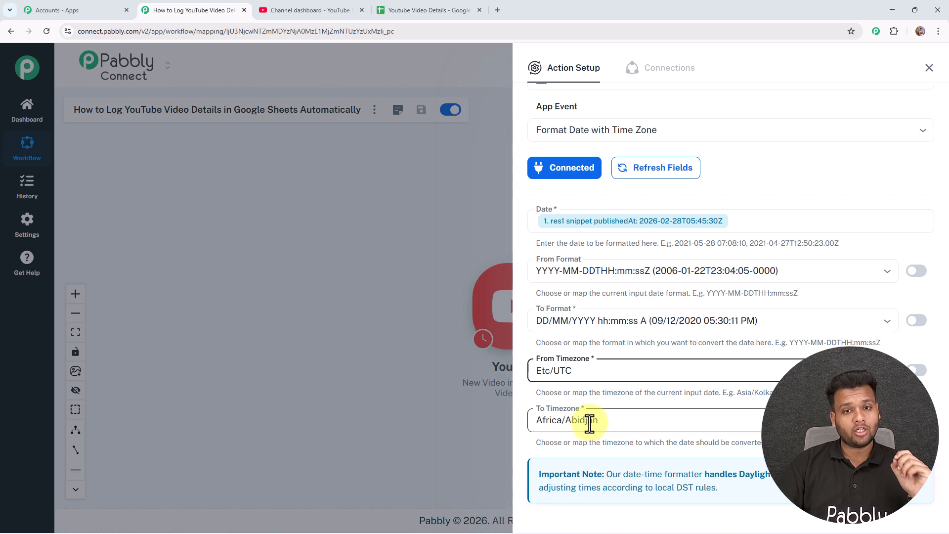
pyautogui.click(590, 421)
pyautogui.write('asi')
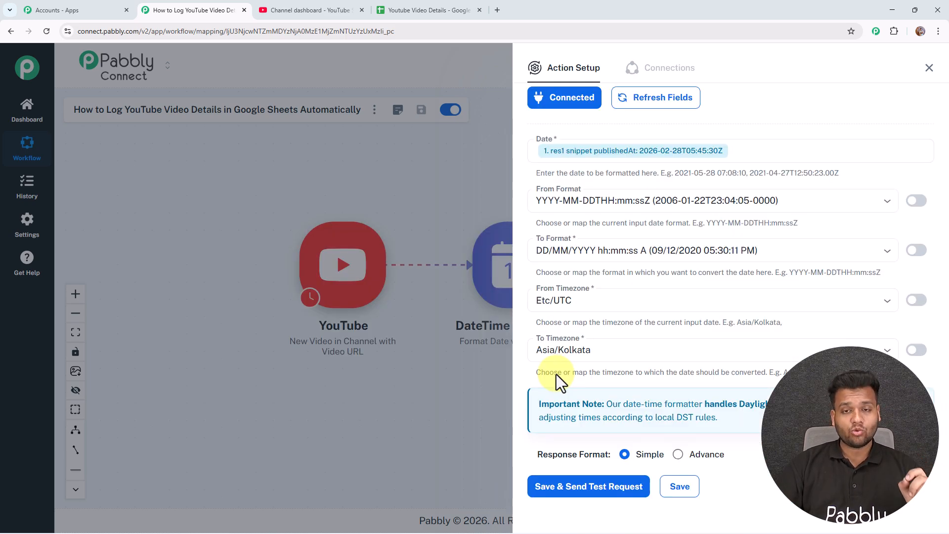
pyautogui.click(585, 487)
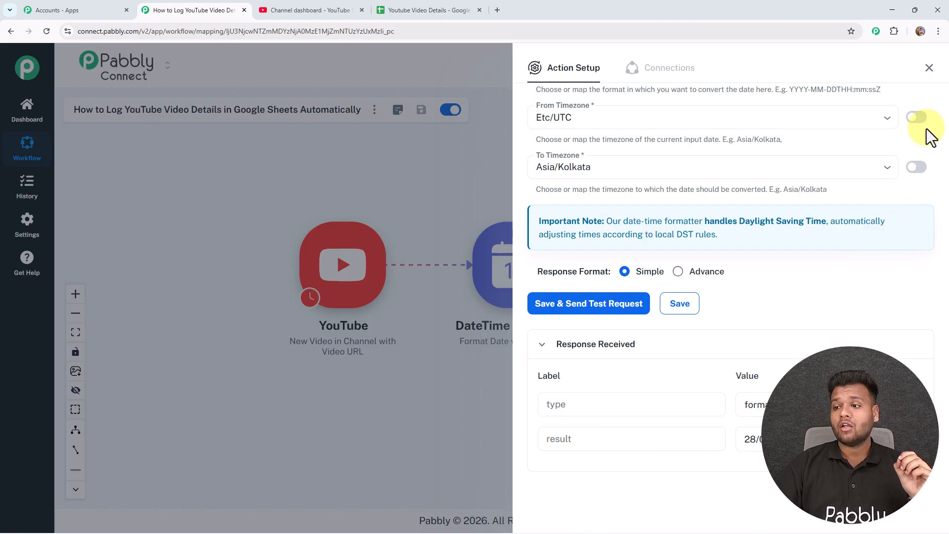
pyautogui.click(929, 68)
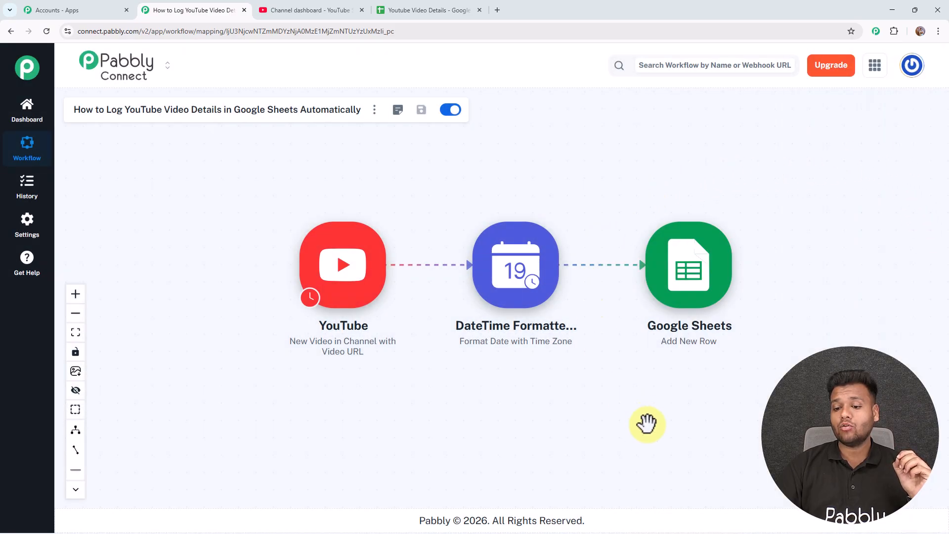
# Remap Published Date in the Google Sheets action to the result of the DateTime Formatter step
pyautogui.moveTo(700, 287)
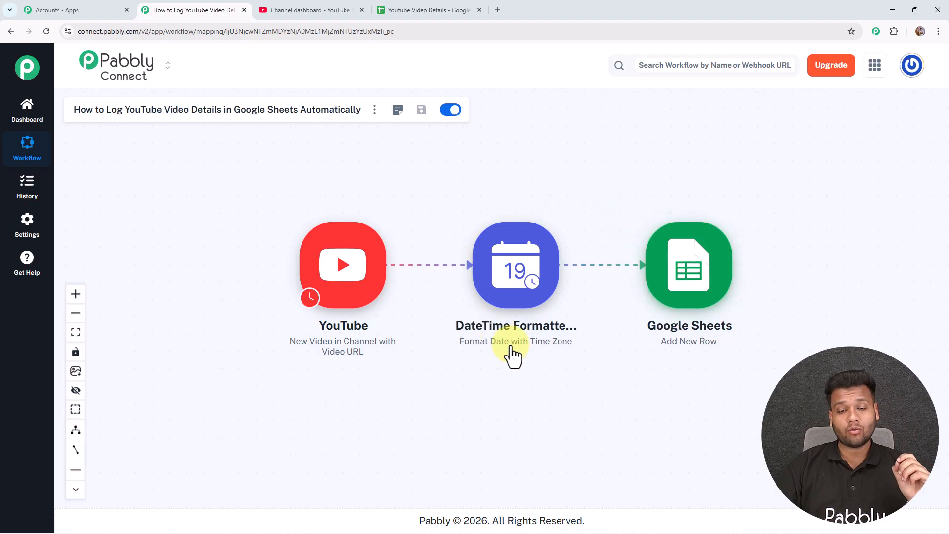
pyautogui.click(680, 275)
pyautogui.scroll(-1, 653, 410)
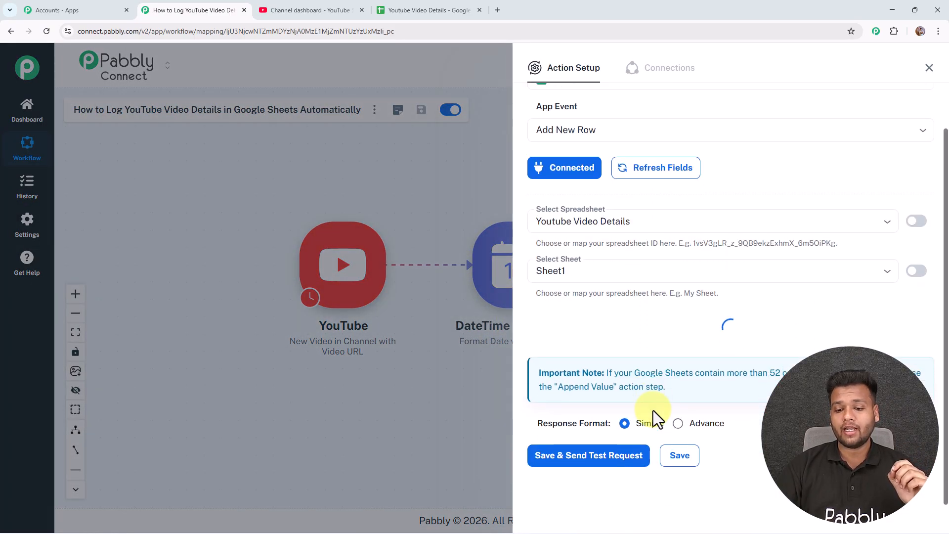
pyautogui.scroll(-3, 729, 361)
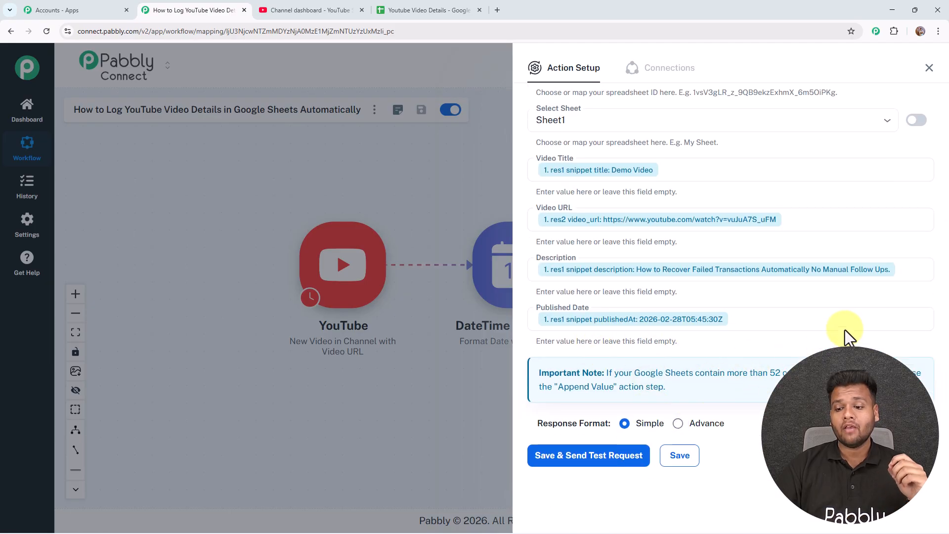
pyautogui.click(812, 319)
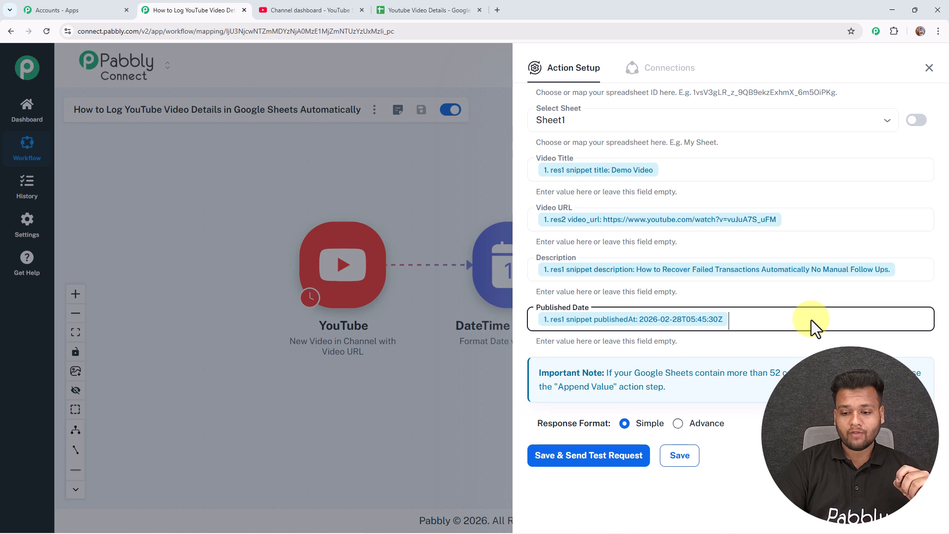
pyautogui.press('BackSpace')
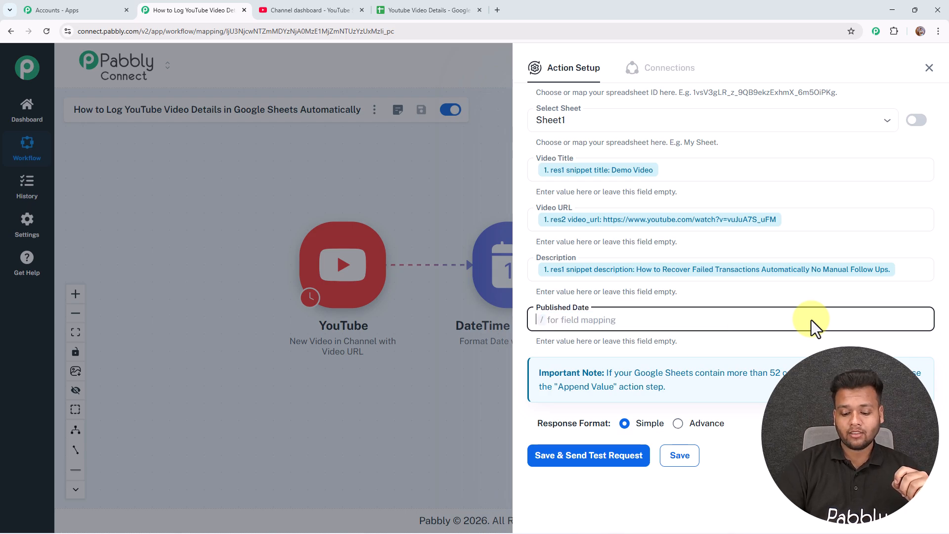
pyautogui.write('/')
pyautogui.click(699, 416)
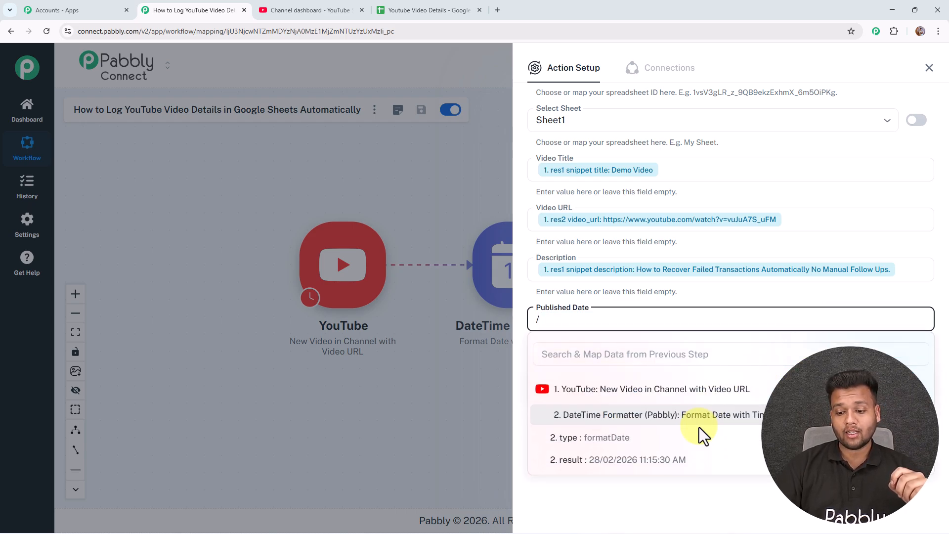
pyautogui.click(684, 461)
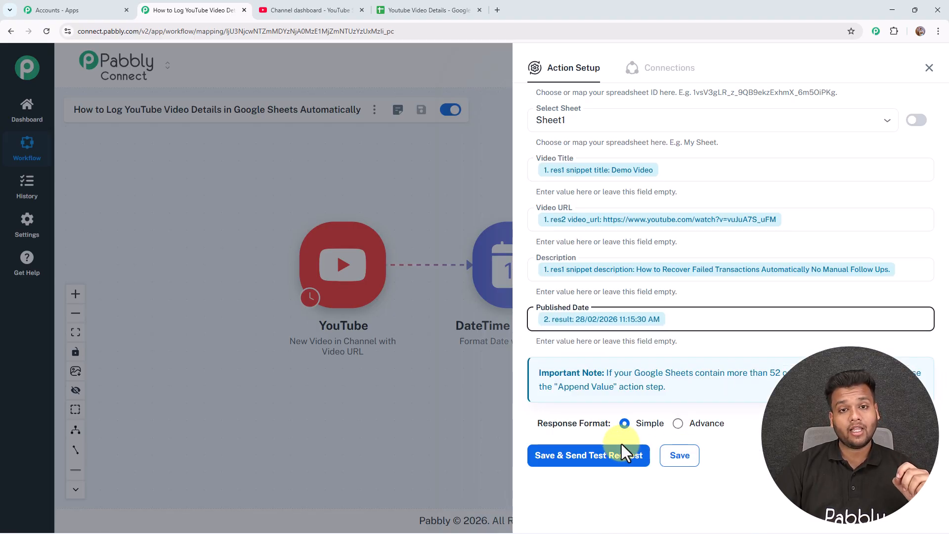
# Save the Google Sheets action with a test request and check the logged row in the Youtube Video Details spreadsheet
pyautogui.click(617, 452)
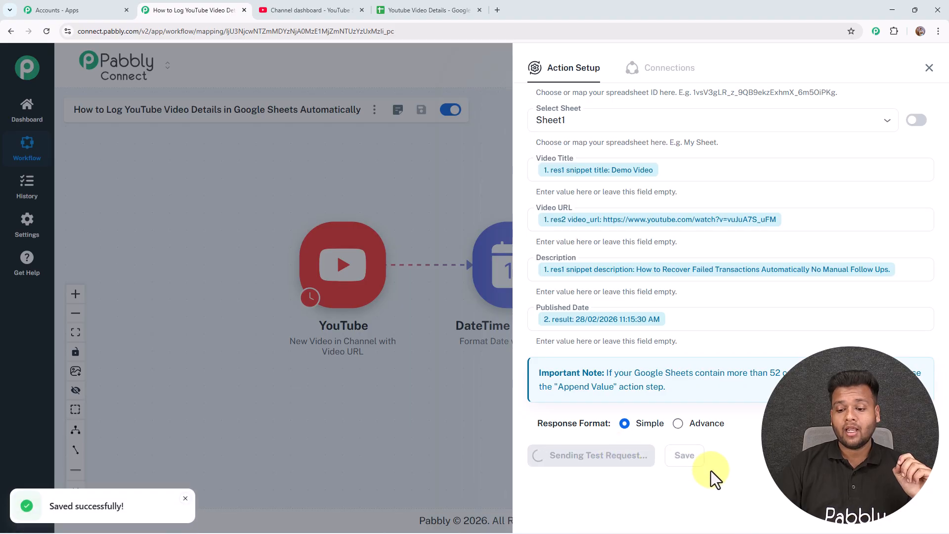
pyautogui.scroll(-3, 746, 316)
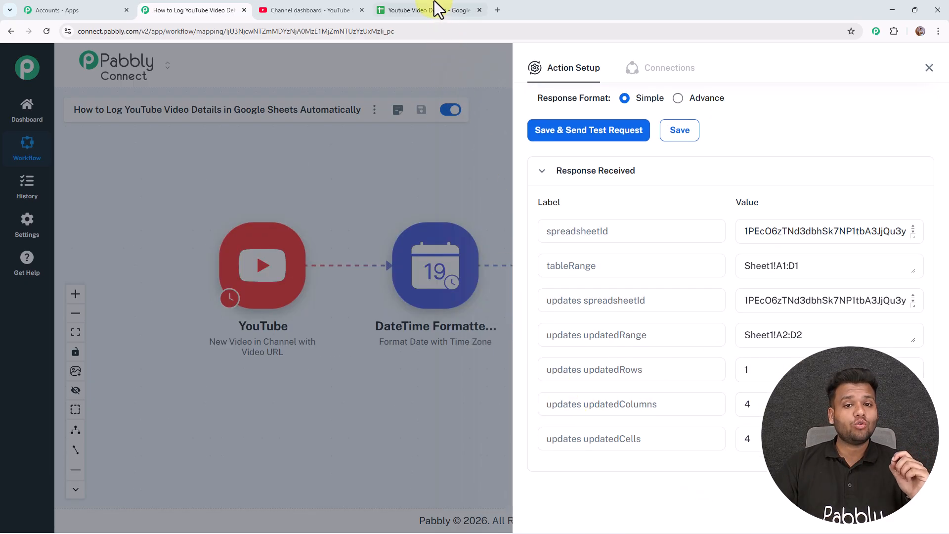
pyautogui.click(435, 3)
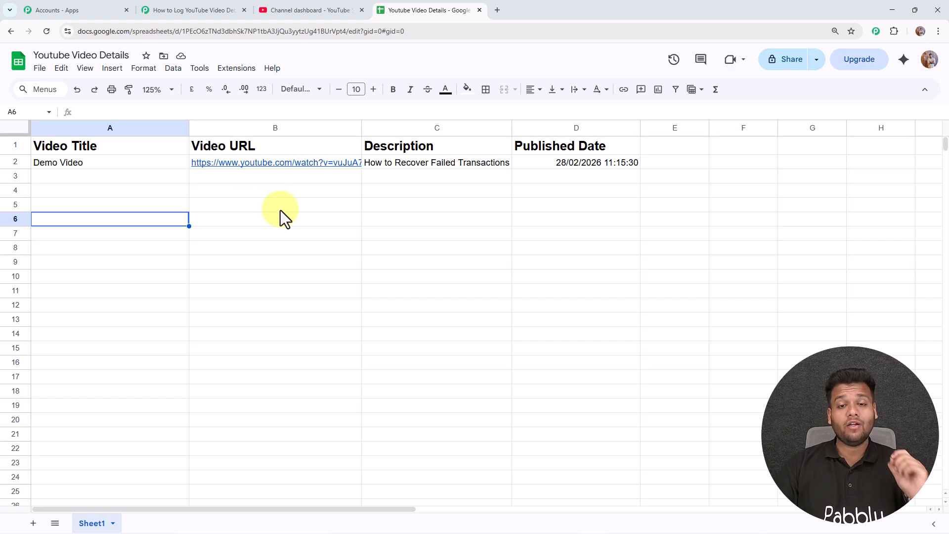
# Return to the Pabbly Connect workflow and close the Google Sheets action setup
pyautogui.click(179, 6)
pyautogui.click(929, 67)
pyautogui.moveTo(614, 144); pyautogui.dragTo(602, 131)
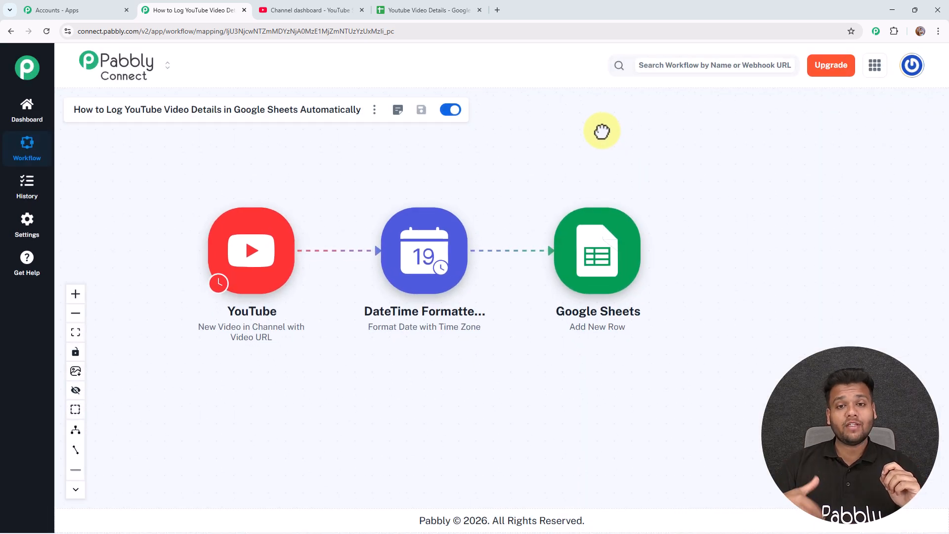